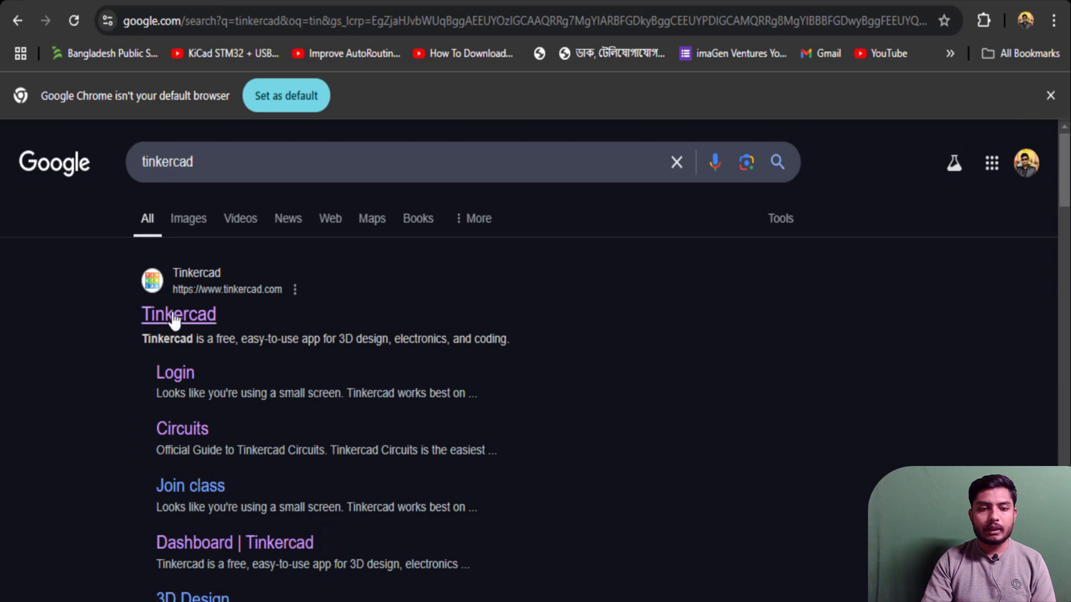
Open the Tinkercad site from the search results and sign up for a personal account using an existing Google account
click(175, 318)
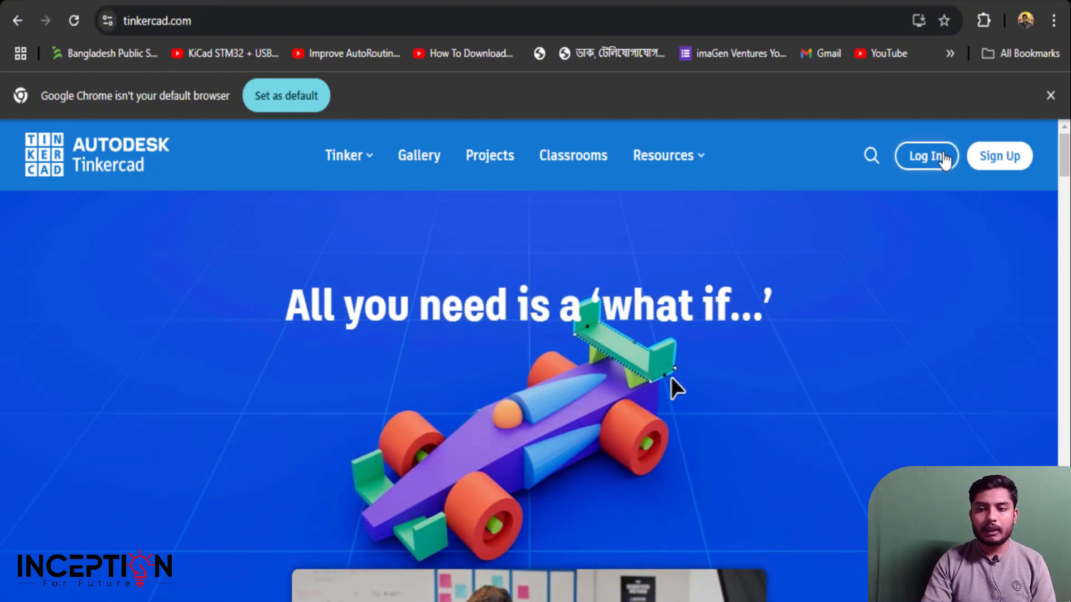
click(1011, 158)
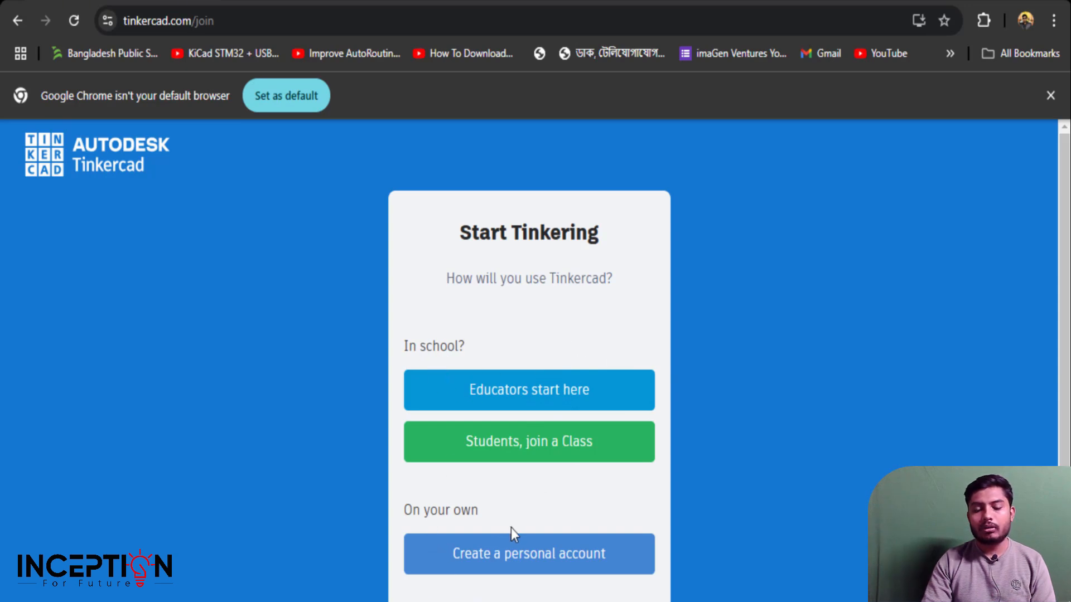
scroll(497, 545, down, 1)
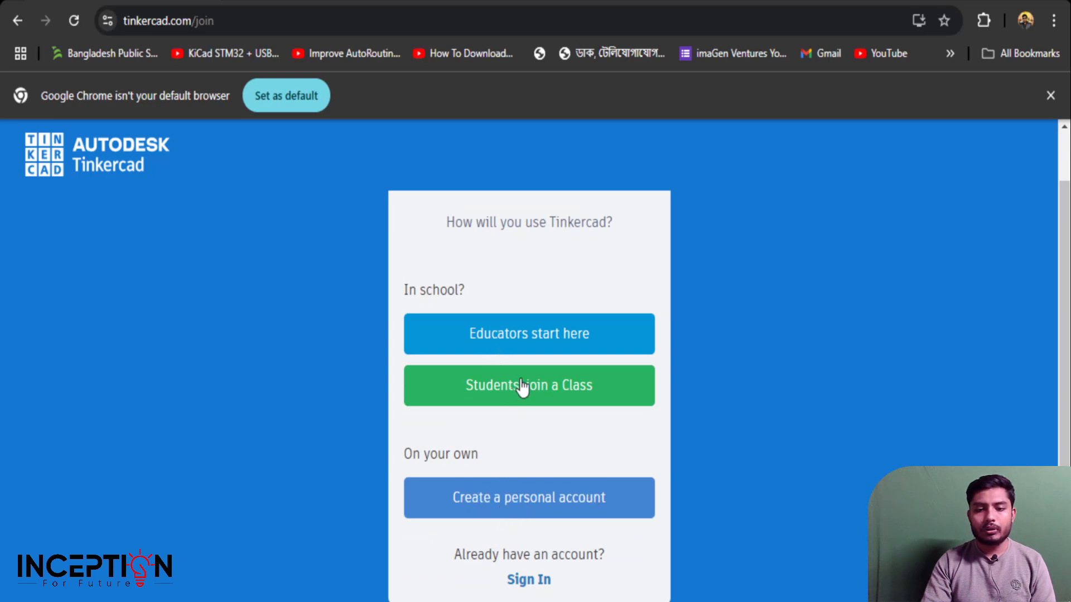
click(504, 513)
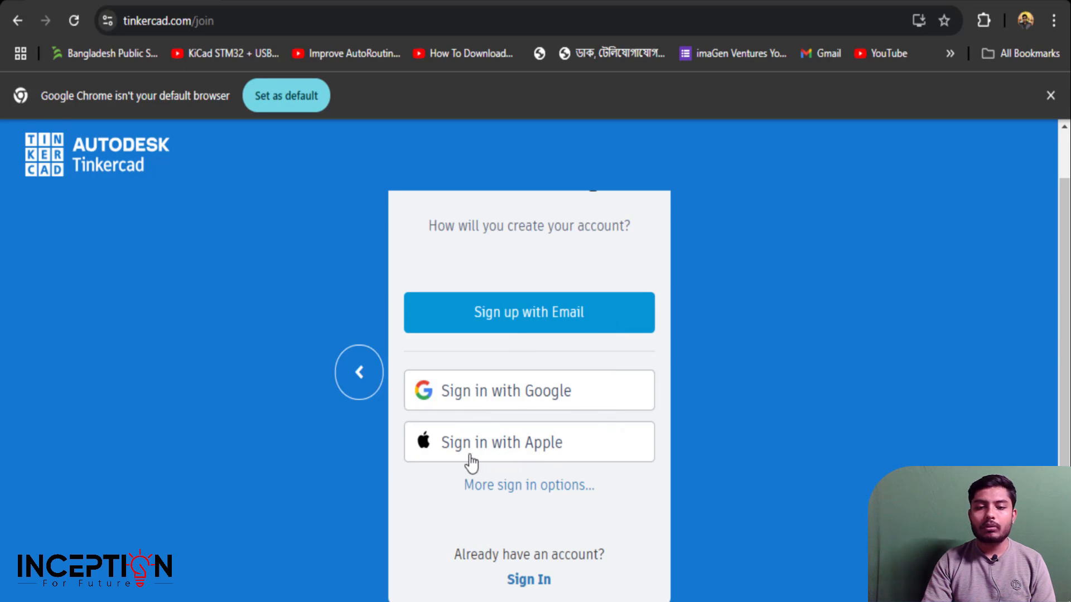
click(489, 399)
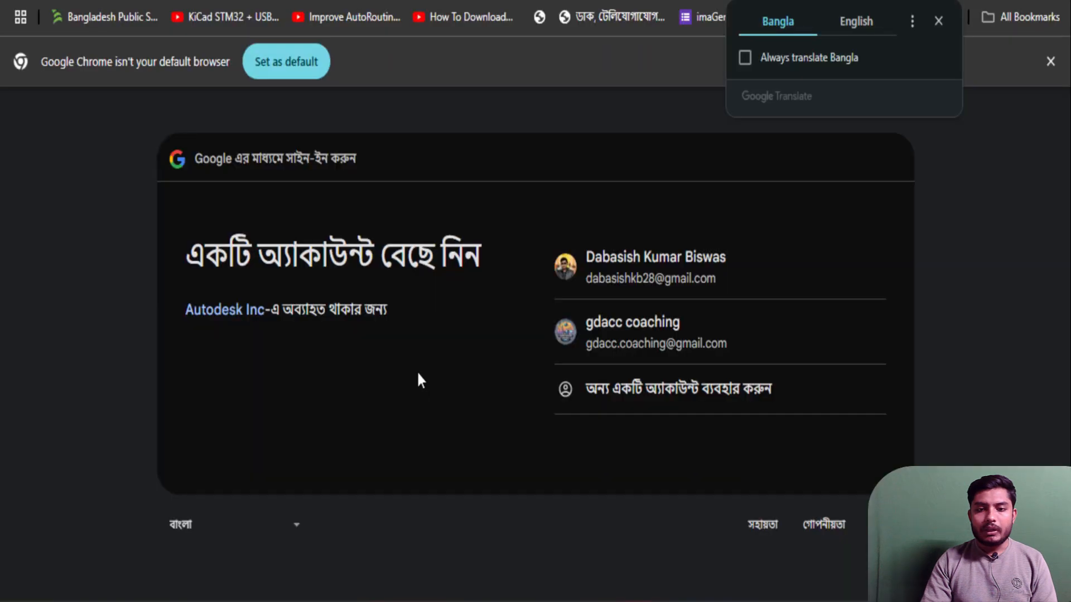
click(657, 290)
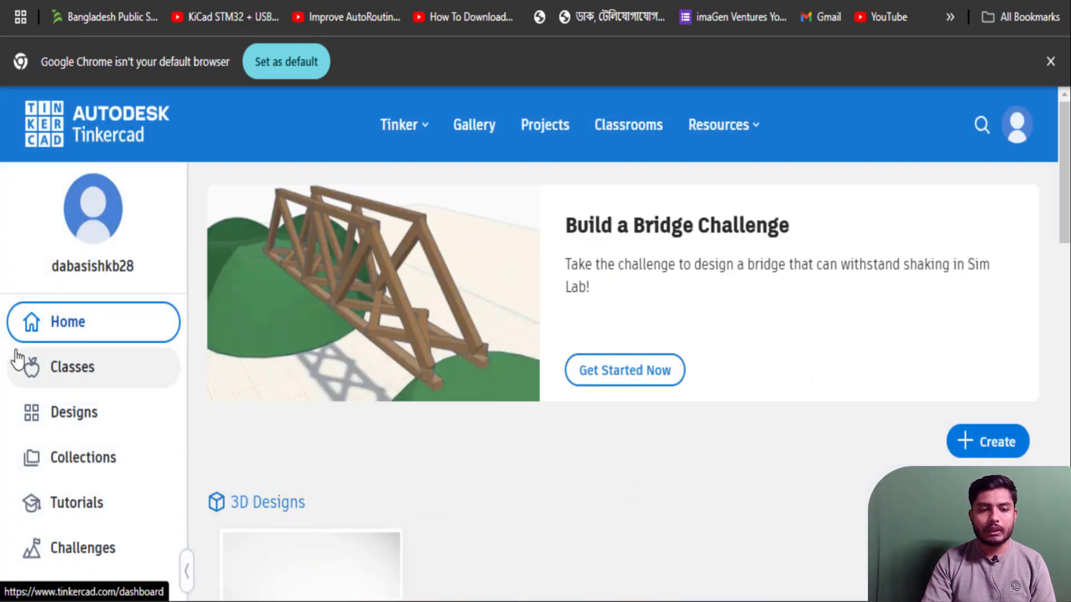
Create a new circuit design from the dashboard and look through the Basic components
click(973, 447)
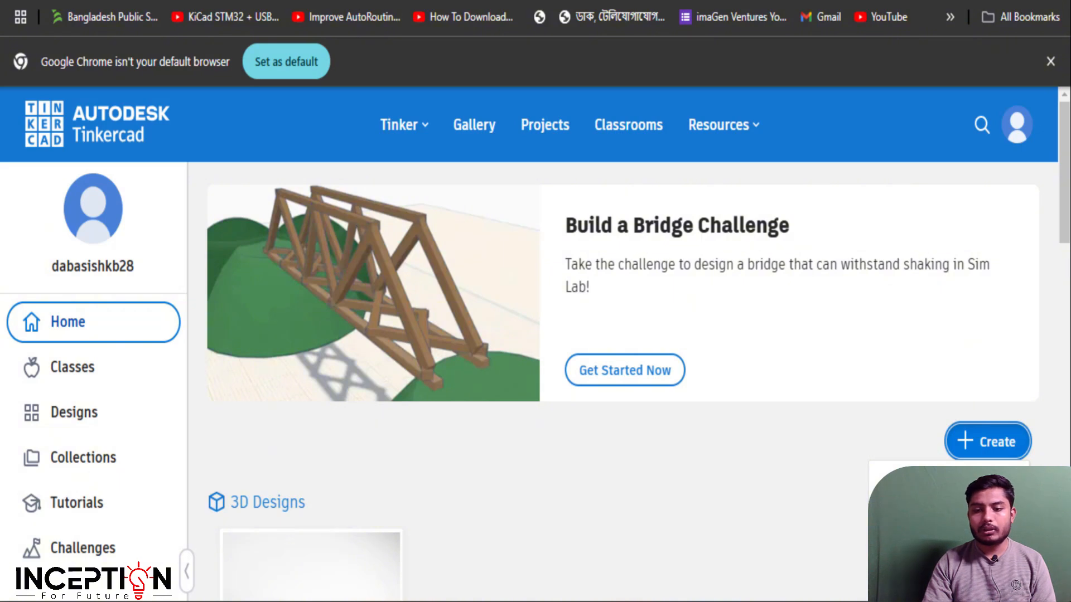
click(942, 519)
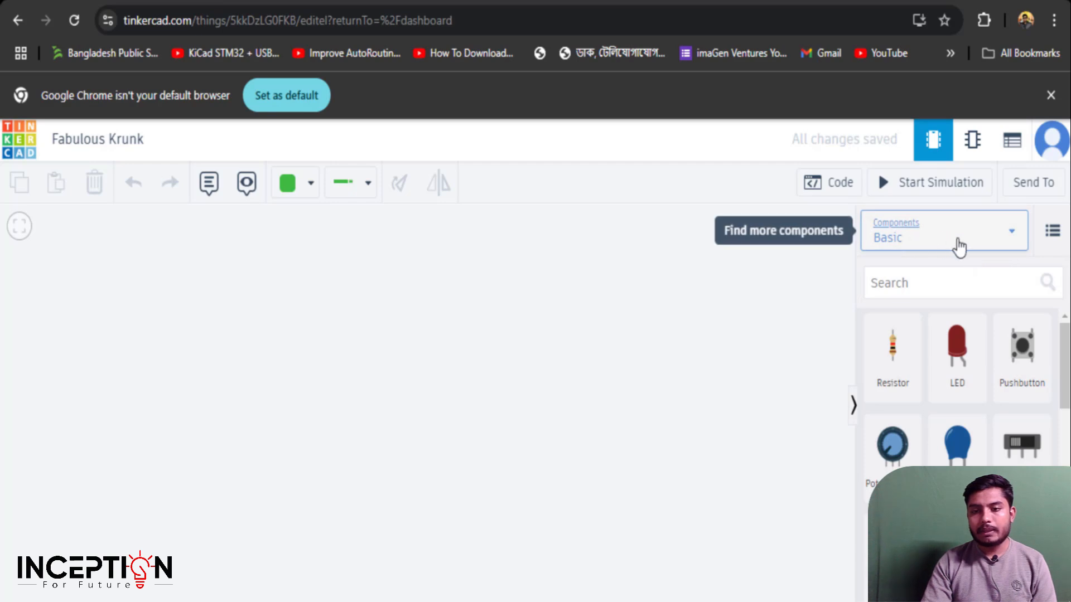
scroll(991, 400, down, 3)
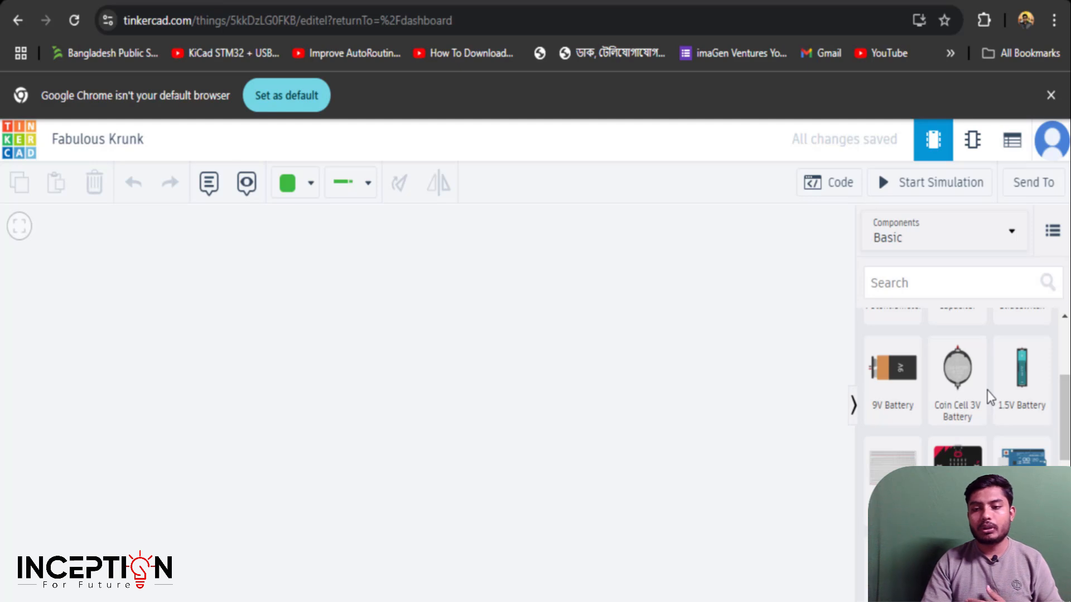
scroll(990, 400, down, 5)
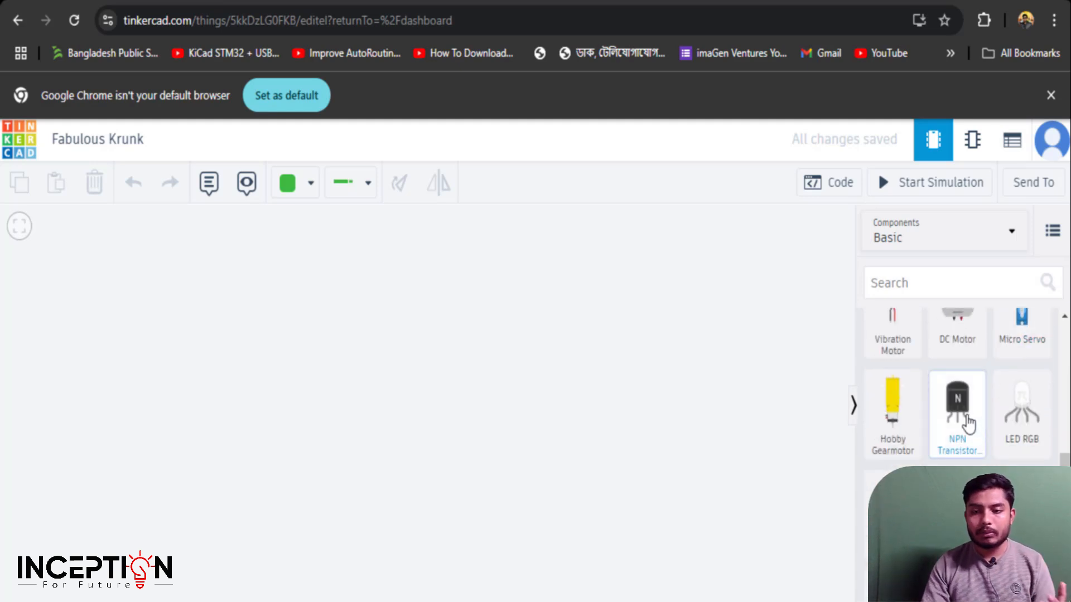
scroll(968, 423, up, 8)
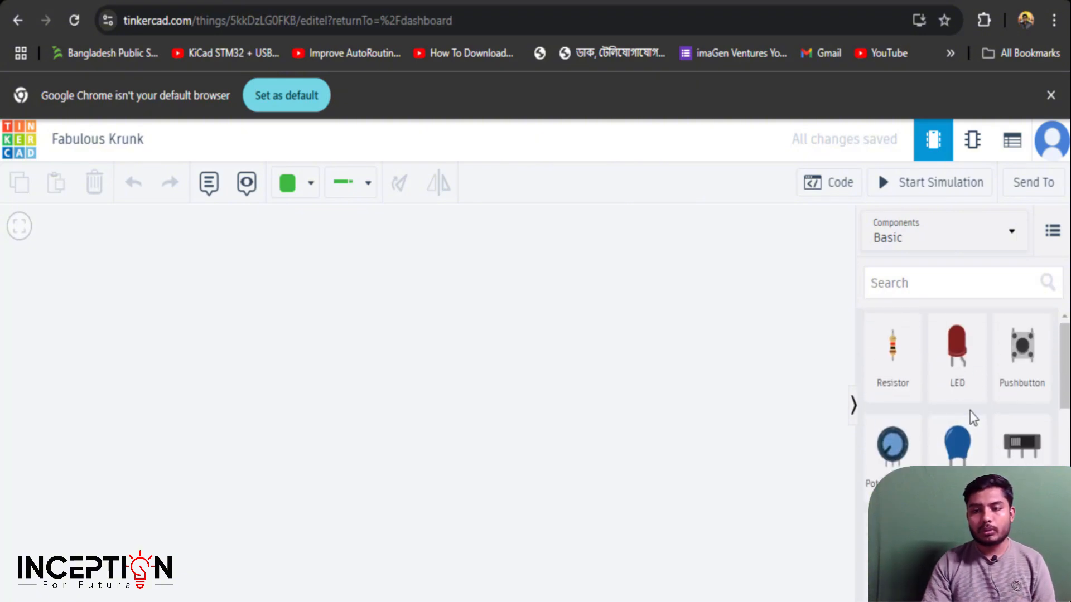
Switch the component library to All components and look through the General and Input parts
click(1012, 246)
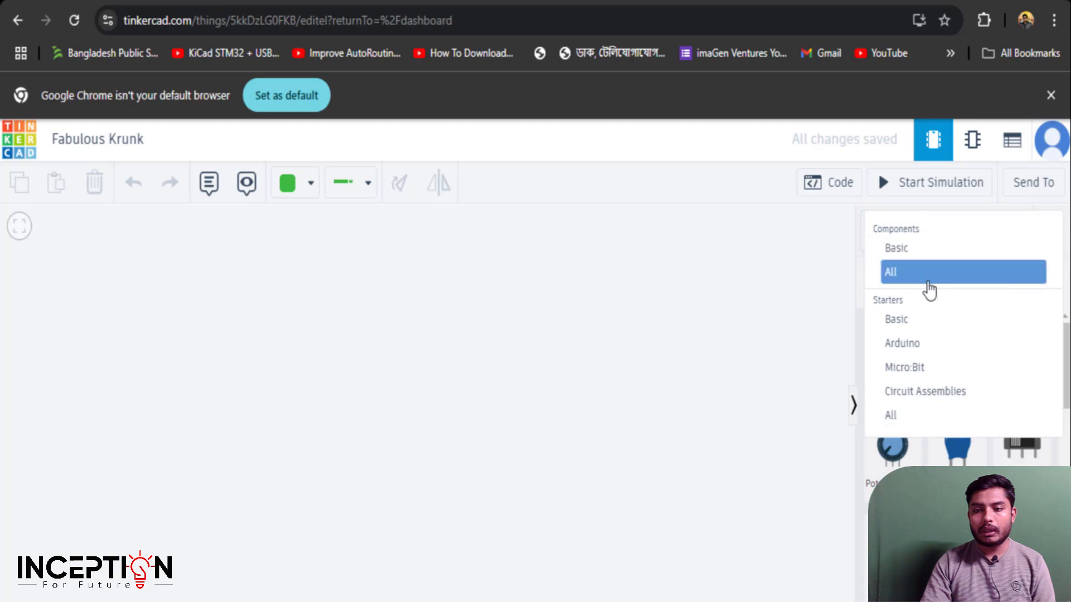
click(928, 289)
scroll(986, 421, down, 3)
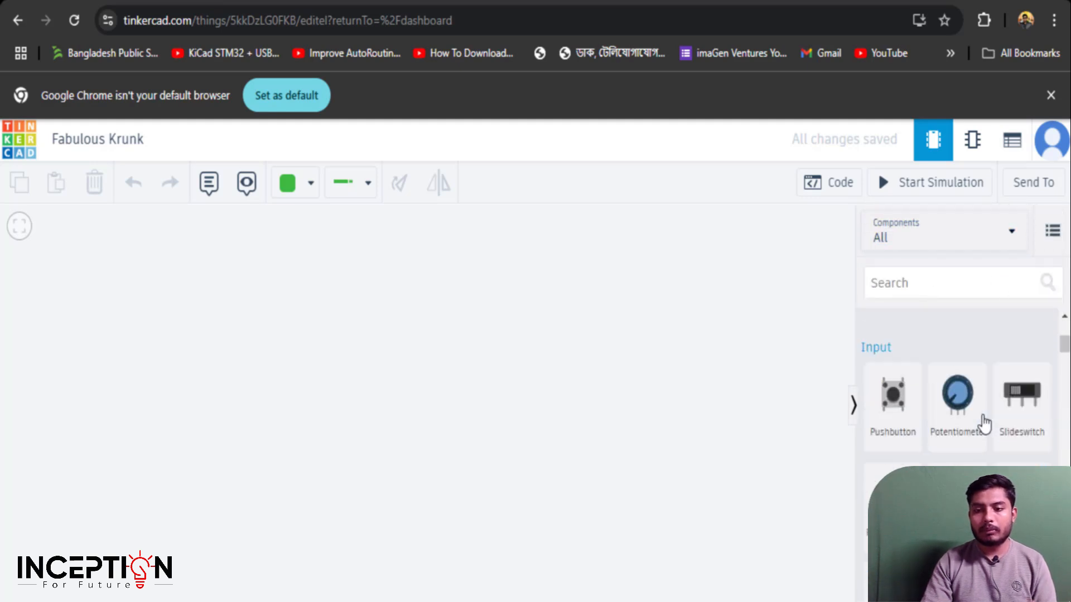
scroll(982, 424, down, 5)
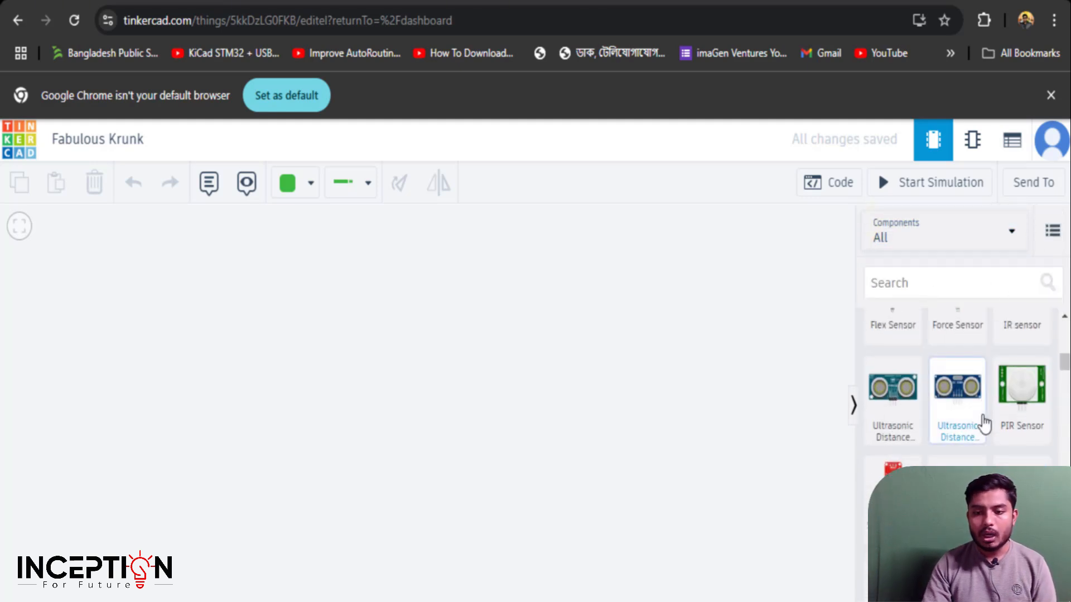
scroll(982, 421, up, 10)
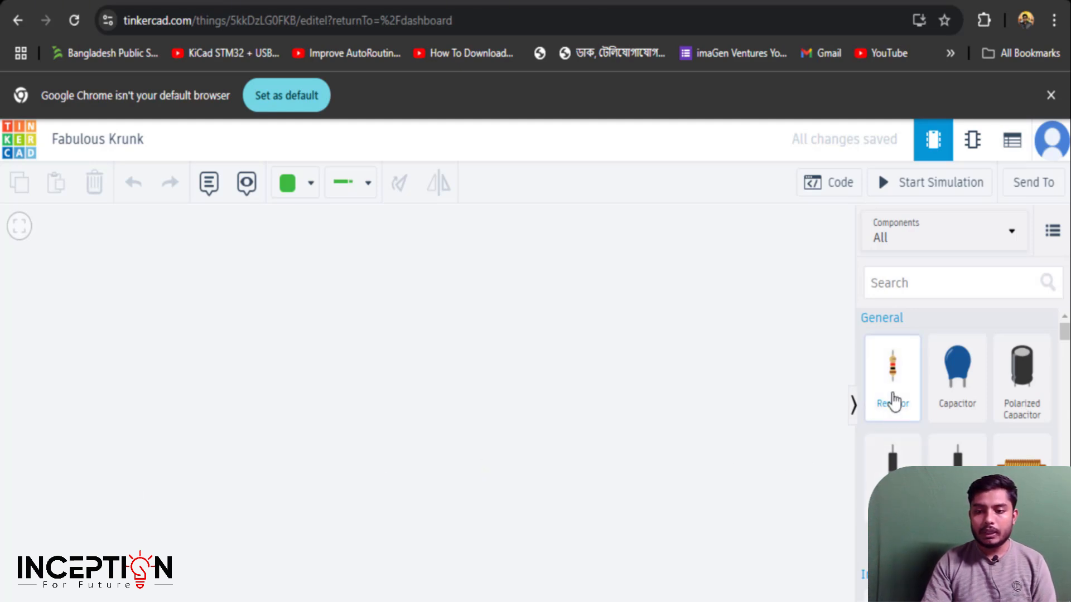
Place a resistor, a diode and an inductor side by side on the workspace
drag(892, 401, 341, 373)
click(339, 371)
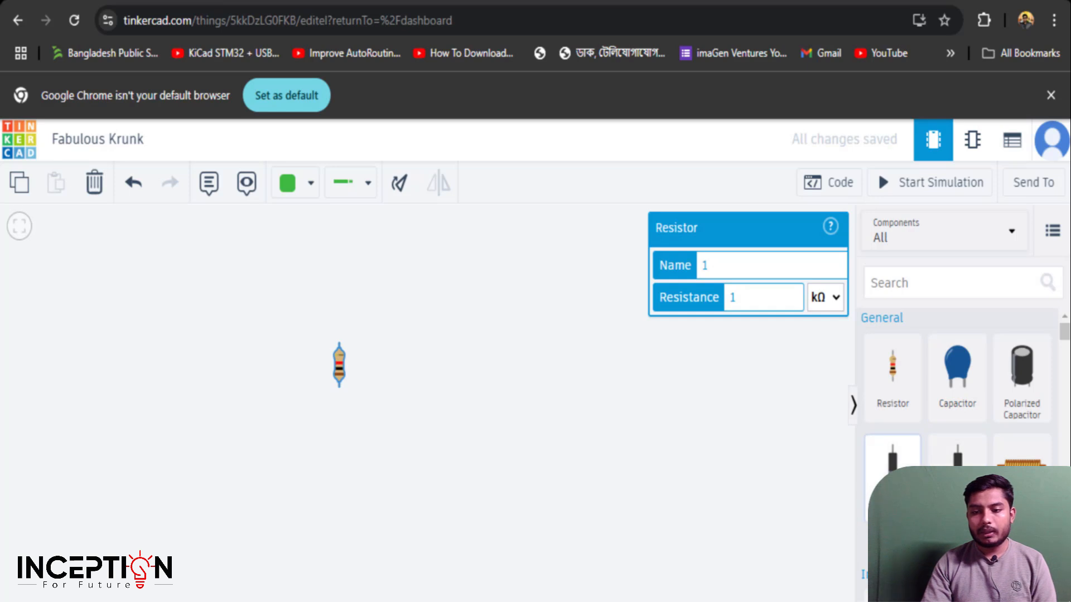
drag(892, 469, 436, 385)
click(436, 384)
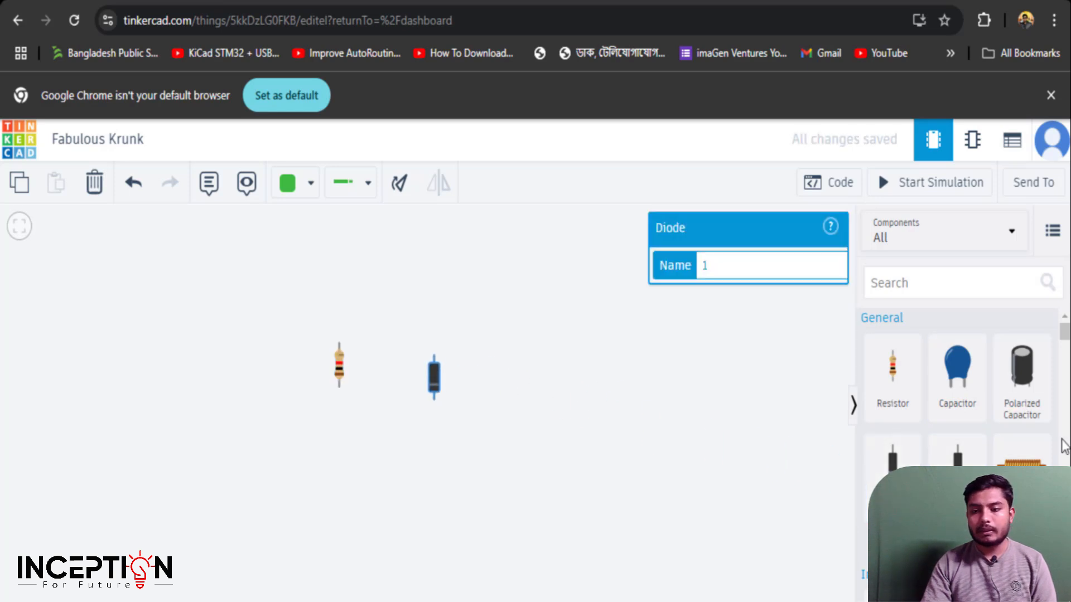
drag(1022, 454, 564, 373)
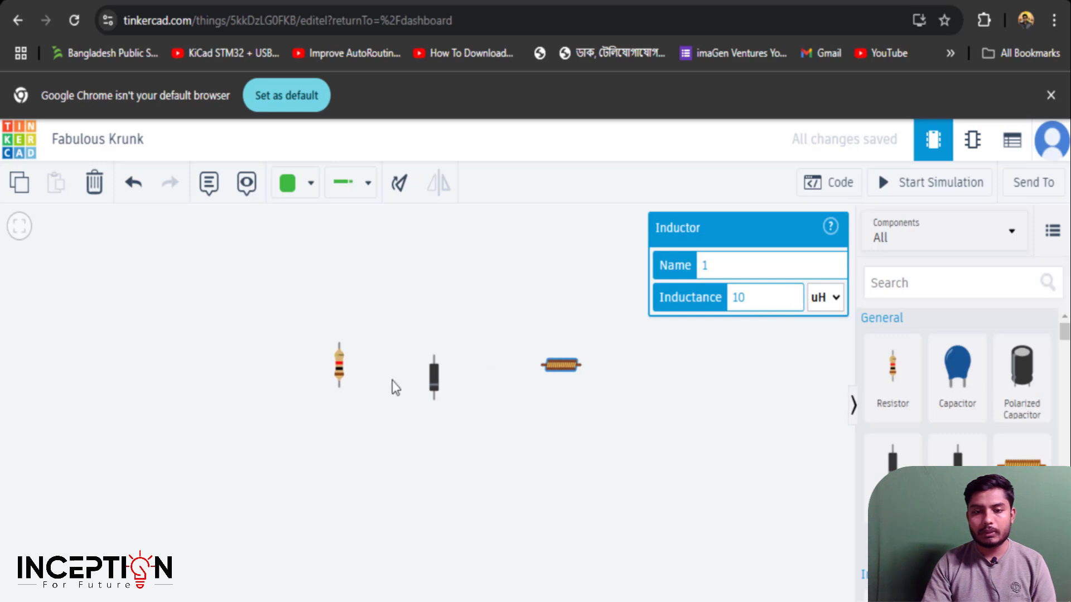
Set the resistor's resistance to 220 Ω
click(339, 377)
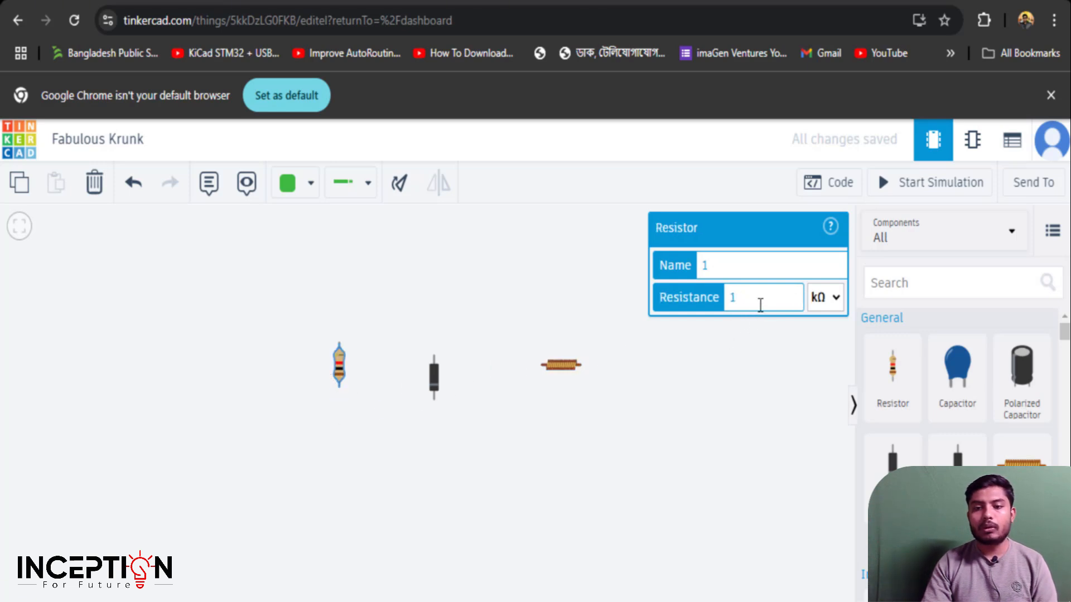
click(835, 298)
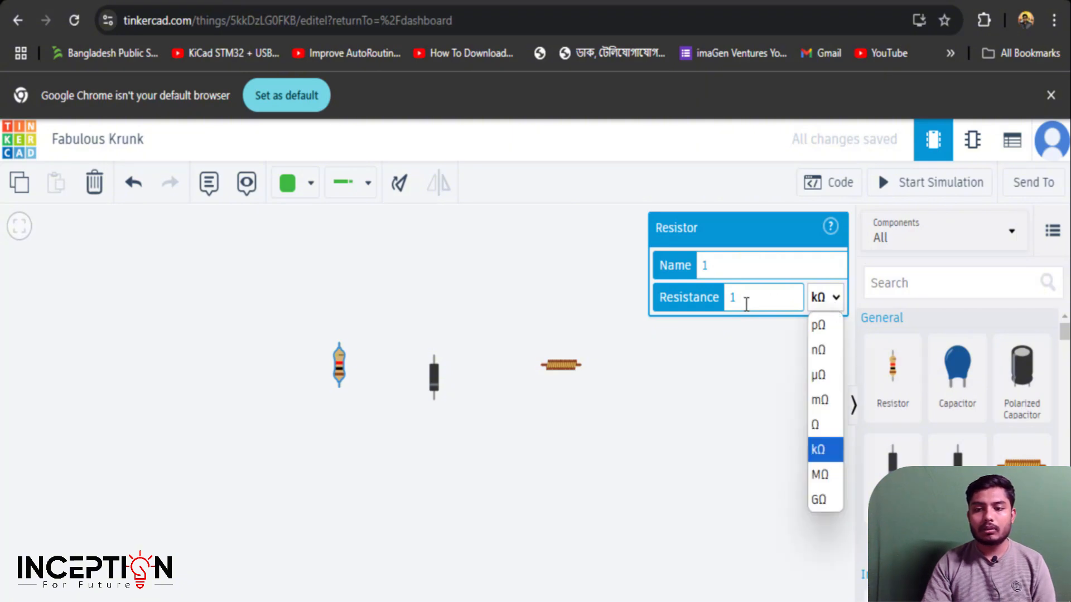
click(750, 304)
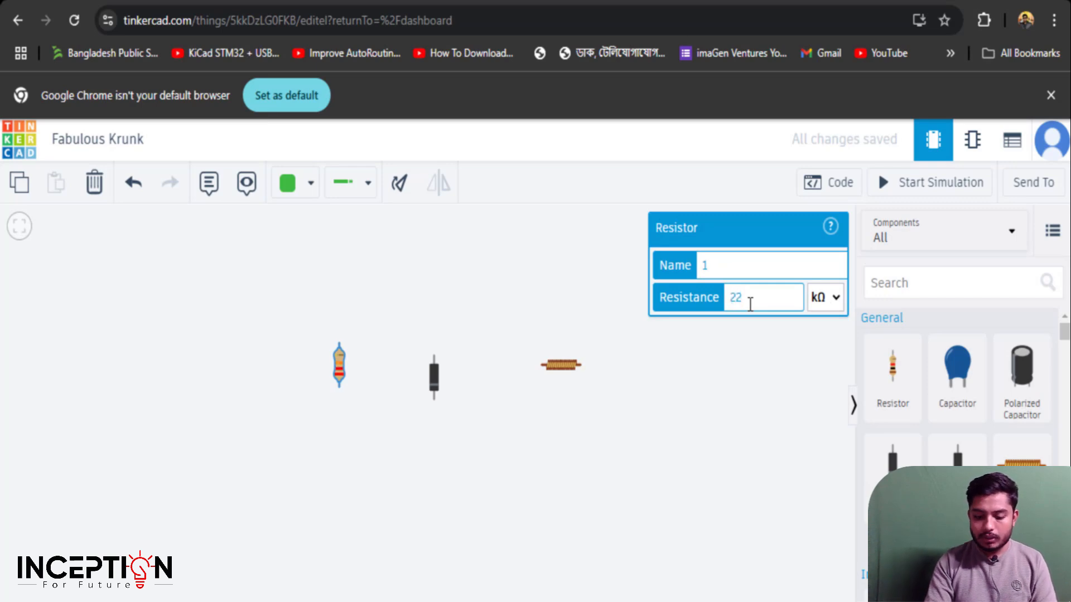
click(838, 297)
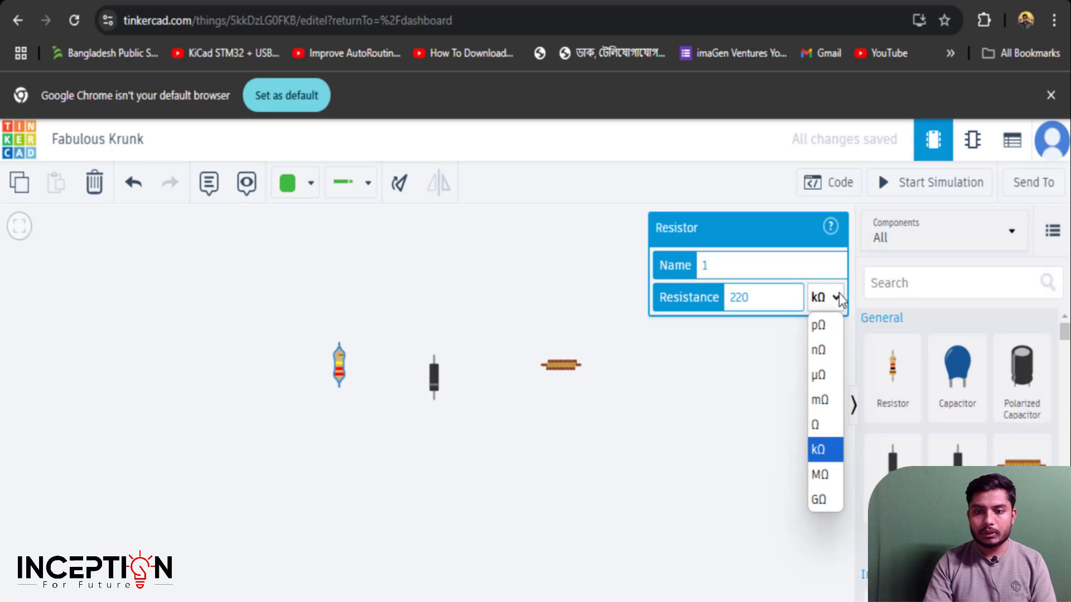
click(819, 424)
click(665, 442)
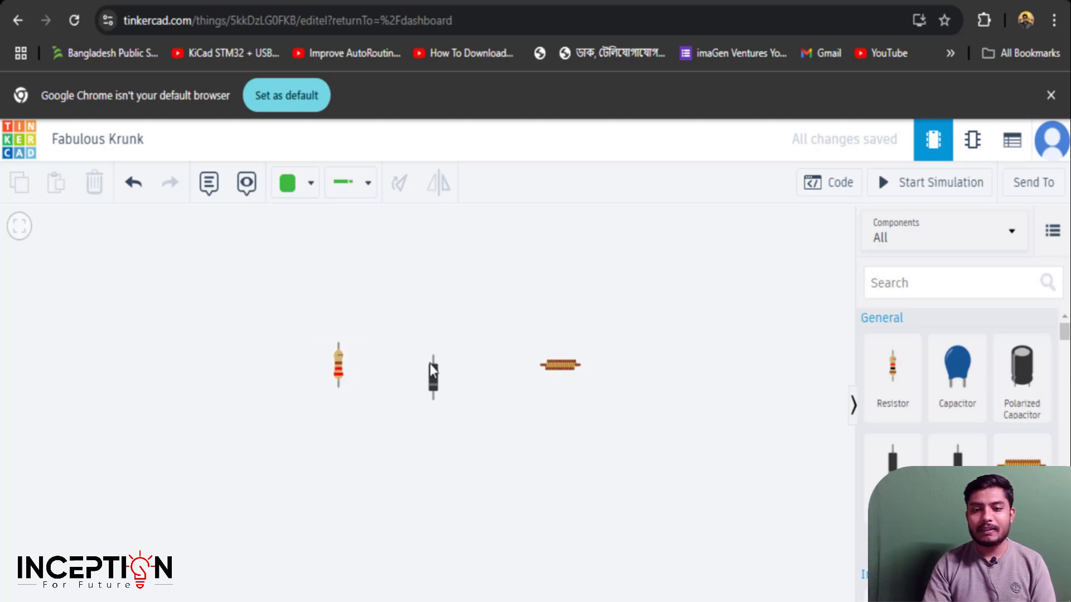
Move the diode up so it lines up with the resistor and the inductor, and deselect it
click(339, 368)
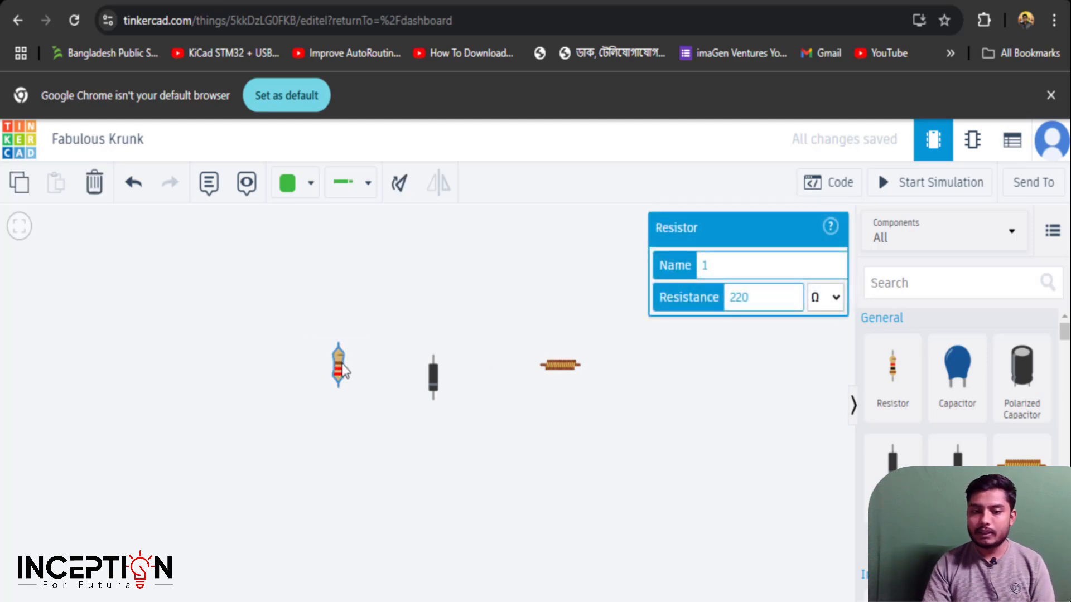
click(433, 383)
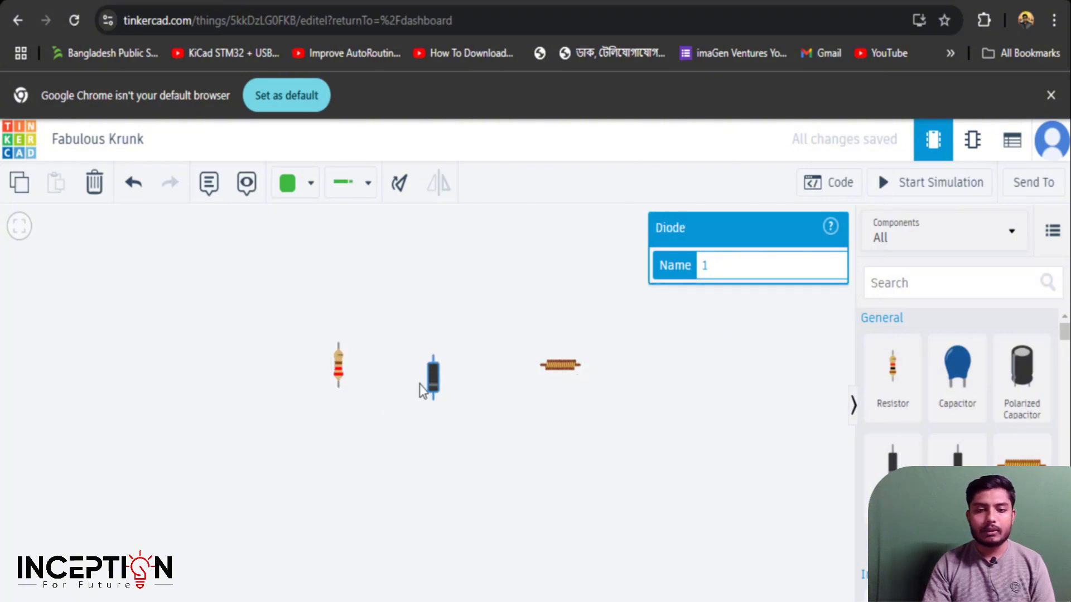
drag(433, 385, 432, 367)
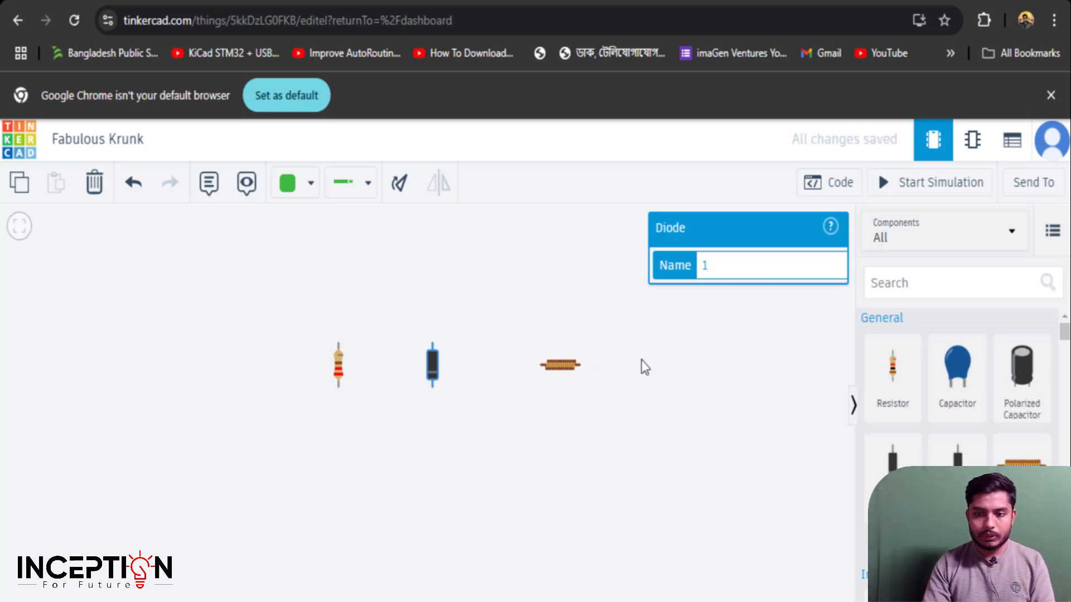
scroll(993, 368, down, 3)
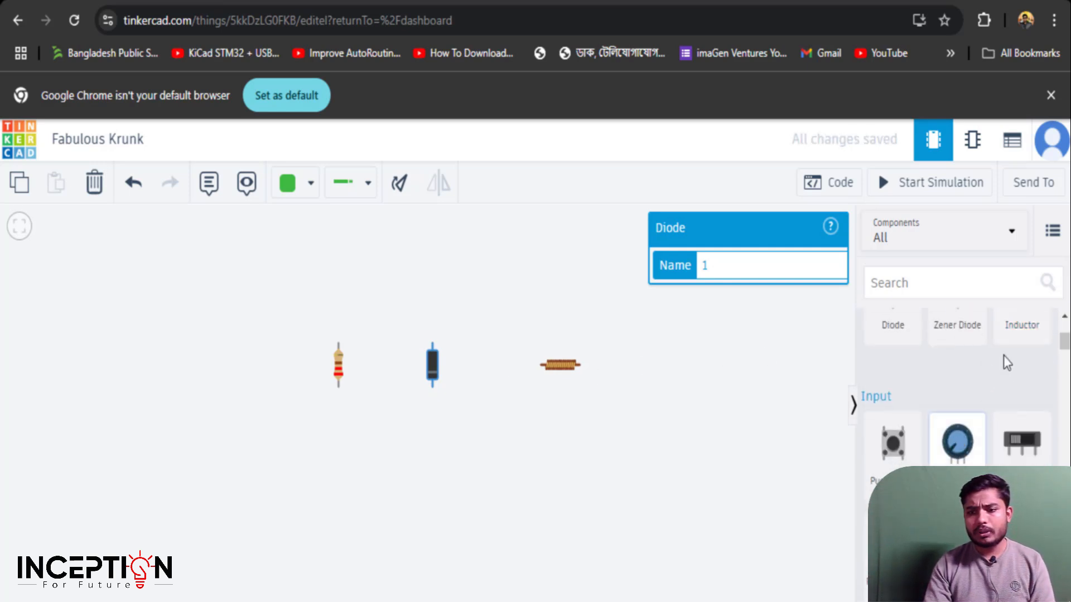
scroll(980, 433, down, 2)
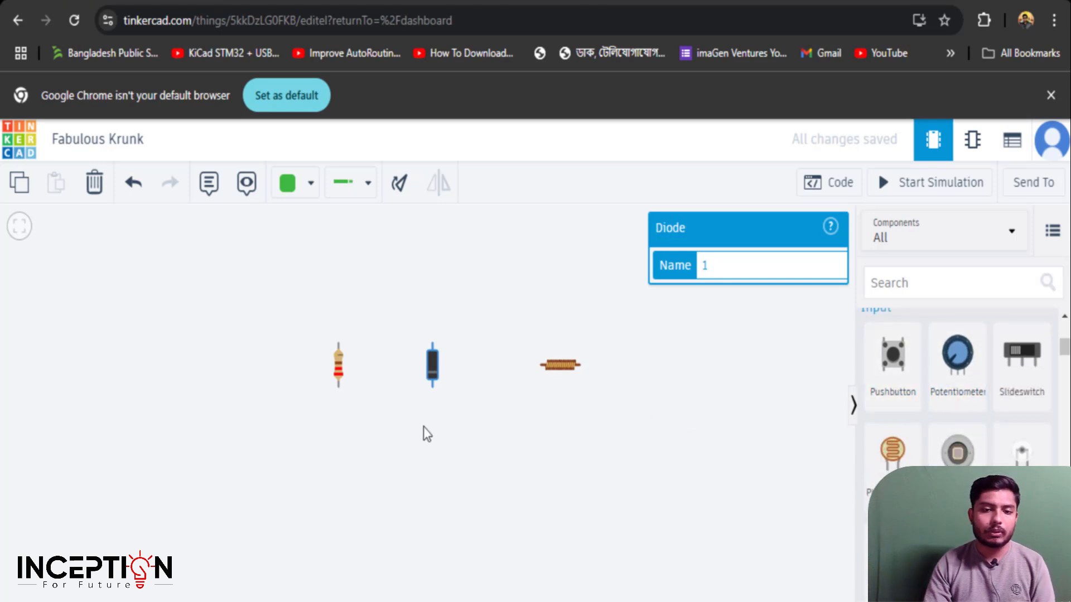
click(248, 362)
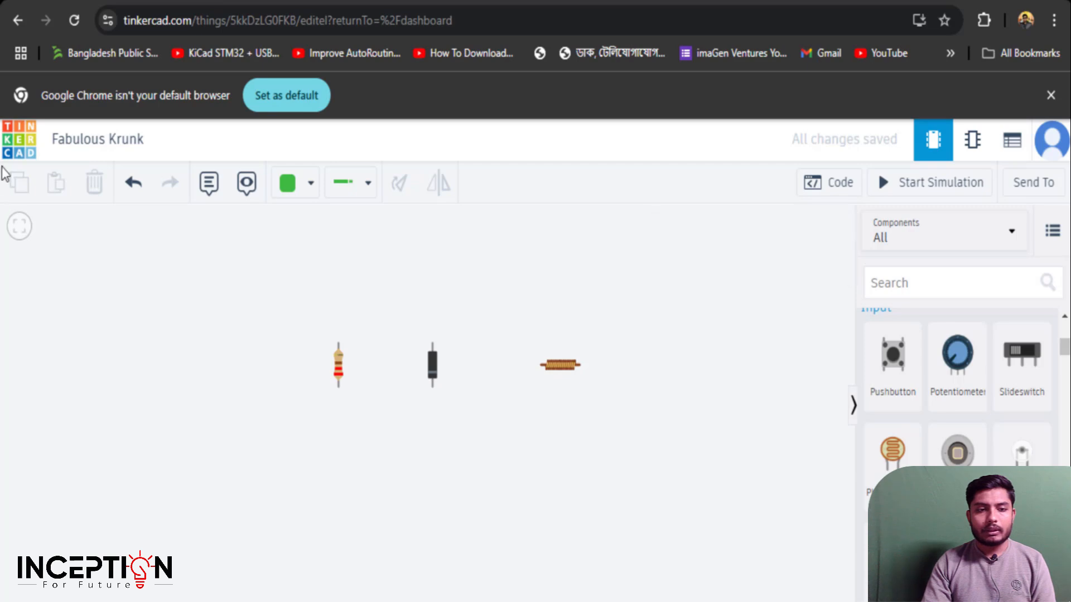
Delete the resistor from the workspace
click(338, 366)
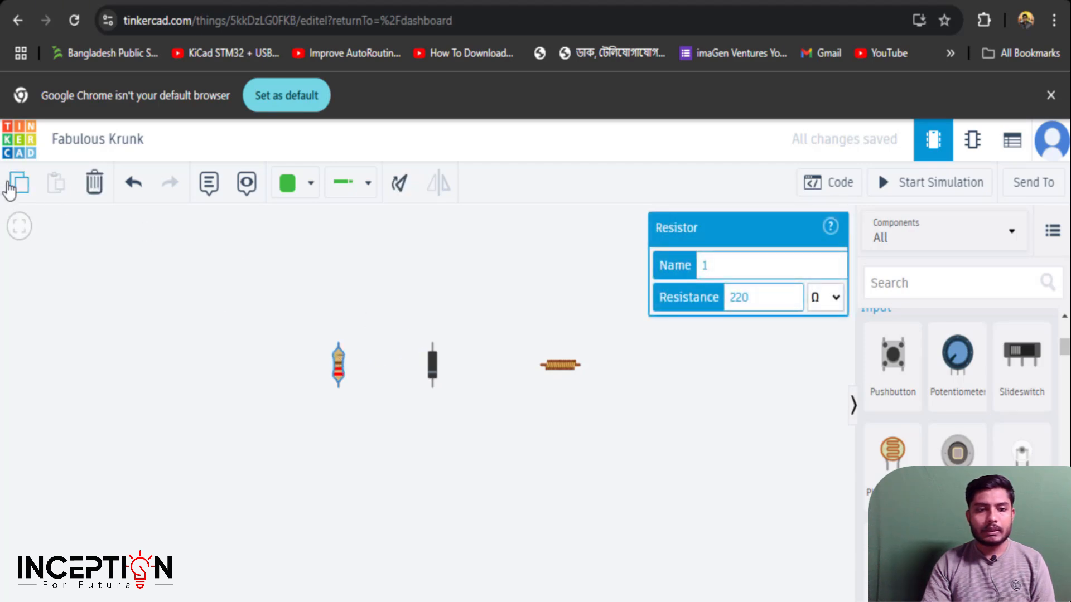
click(339, 368)
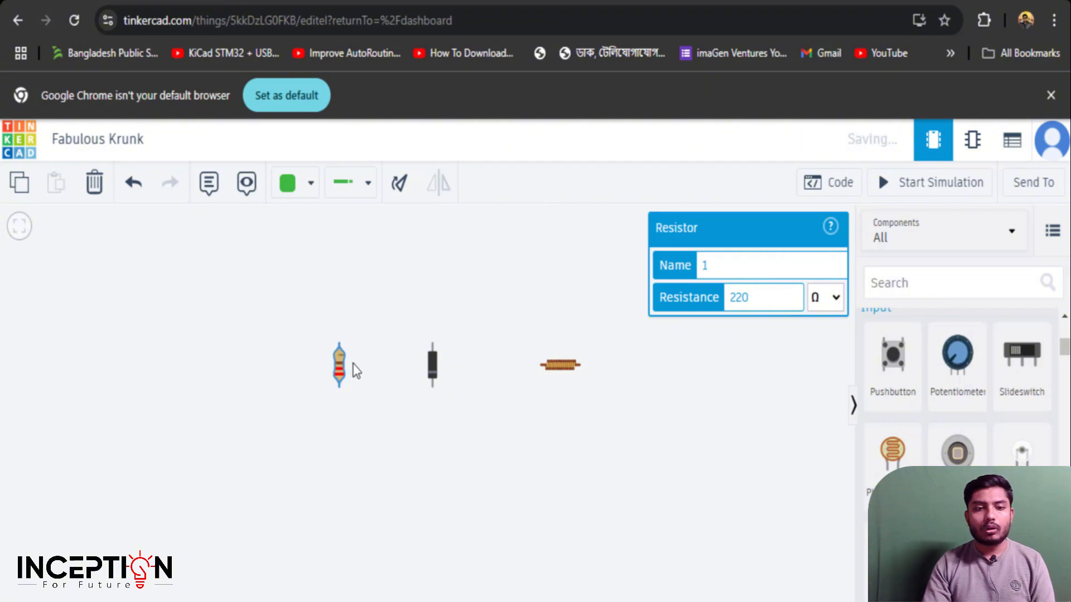
click(94, 184)
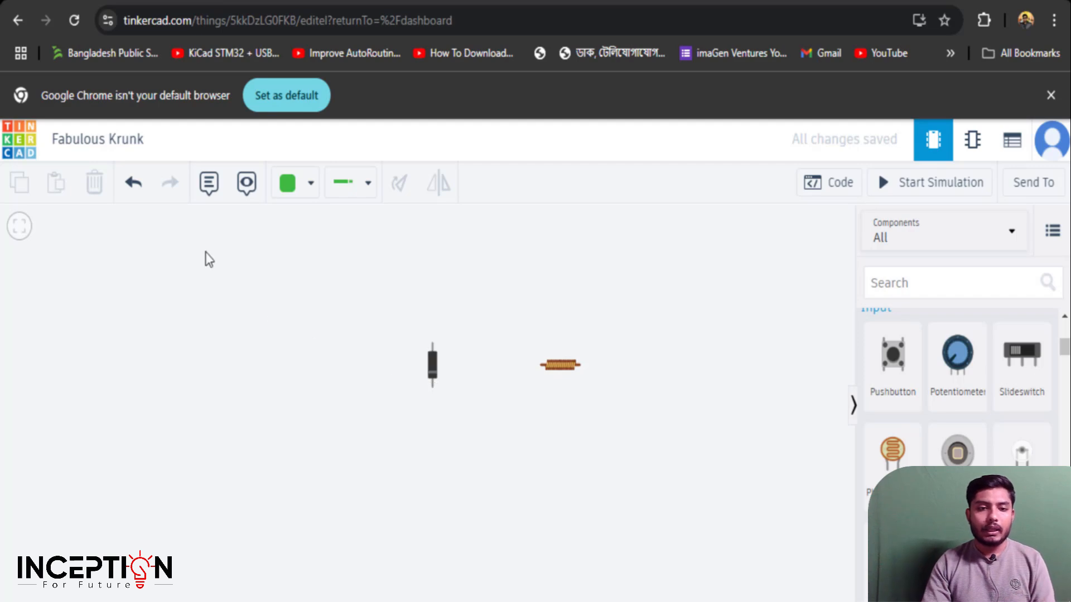
Undo the resistor's deletion, redo it, and undo it once more
click(134, 193)
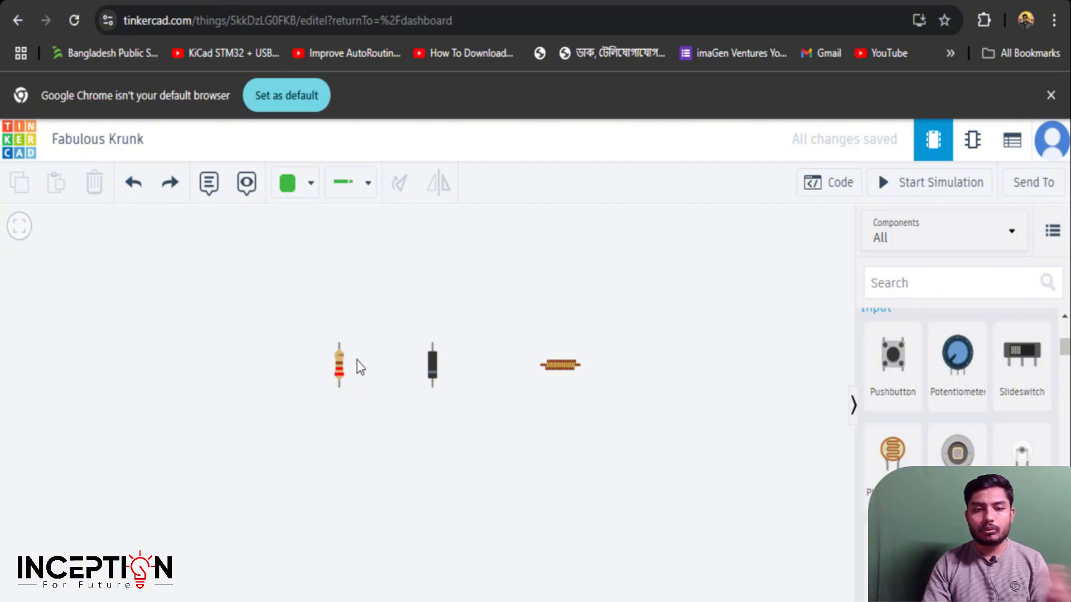
click(169, 196)
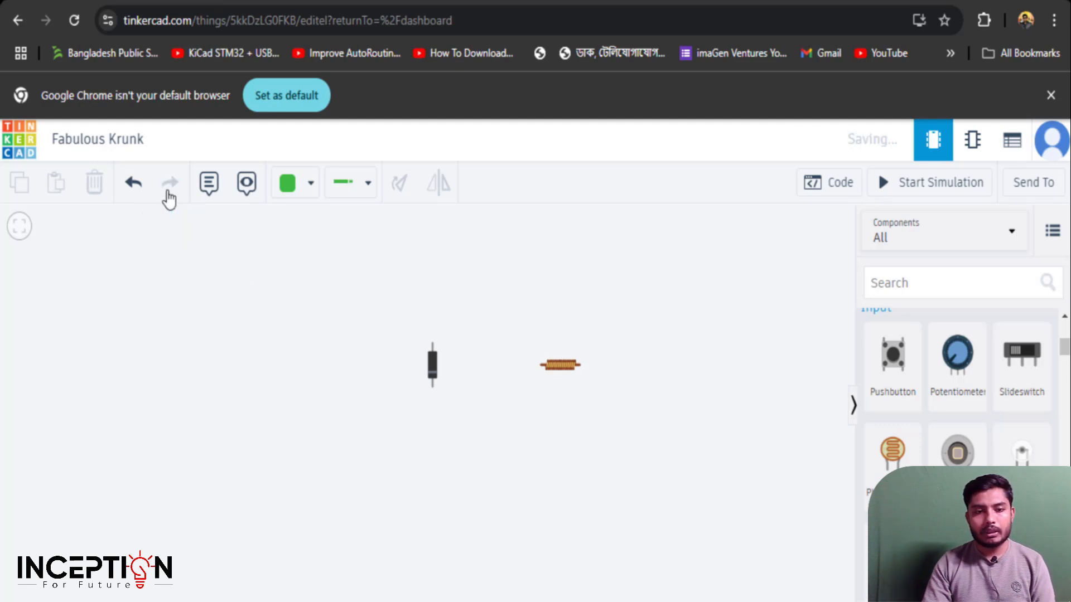
click(141, 196)
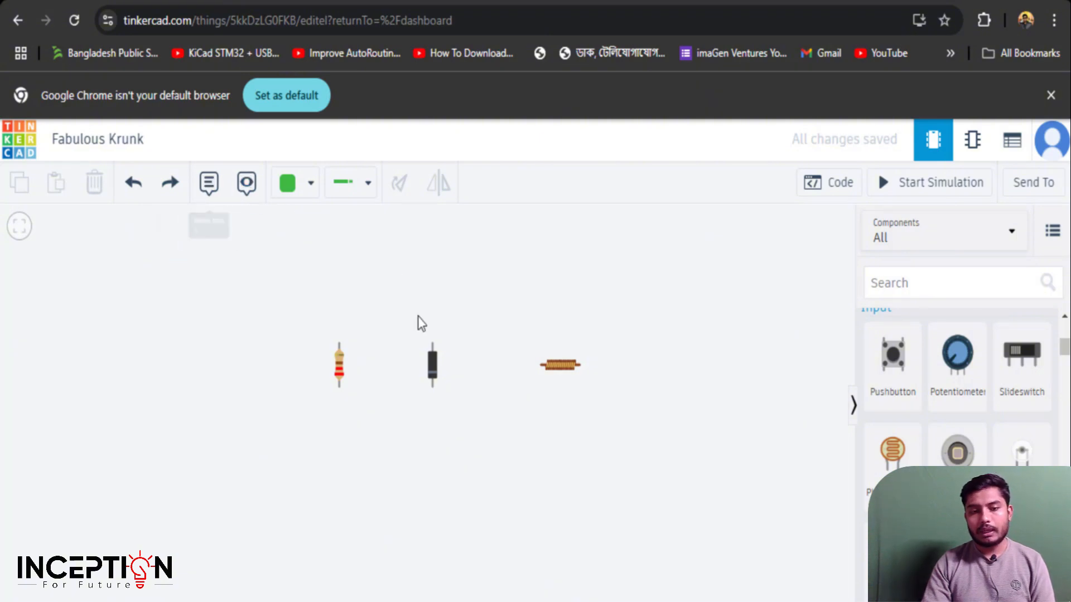
click(426, 357)
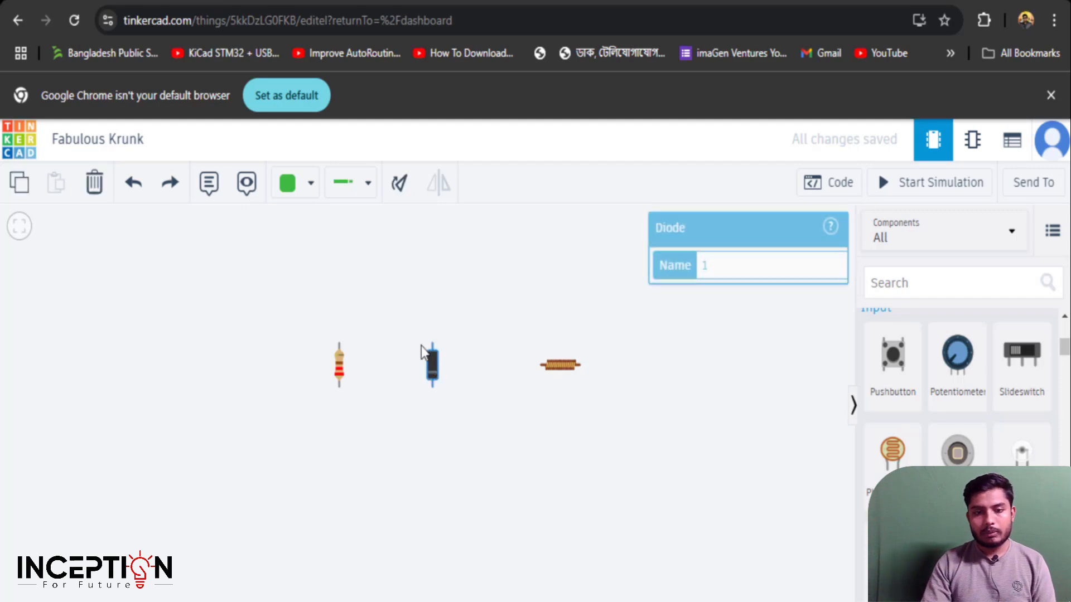
click(339, 345)
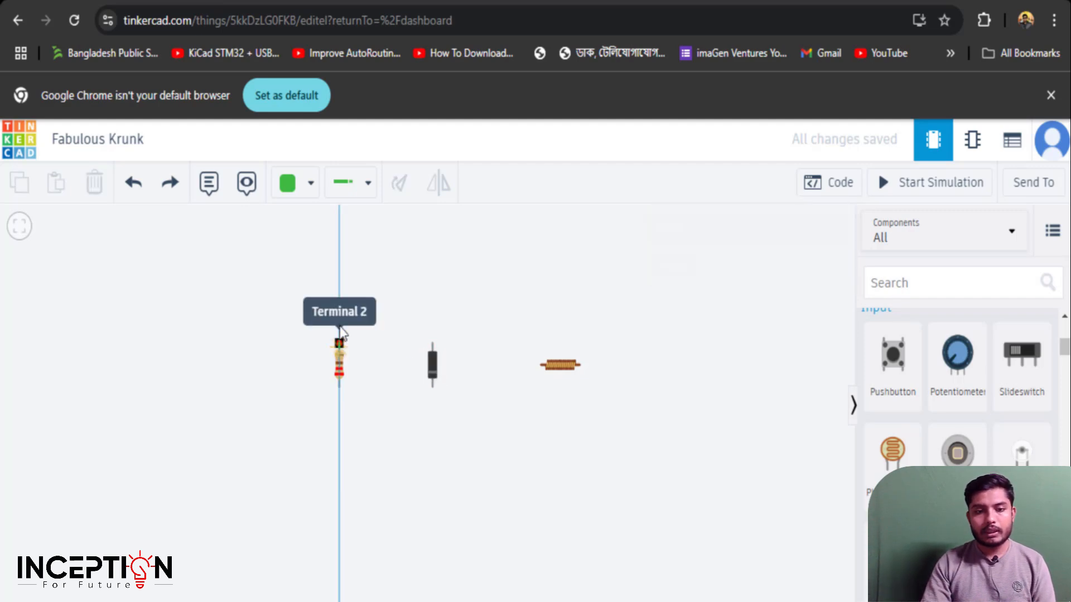
click(395, 297)
Add a note reading "Resistor" just above the resistor
click(209, 183)
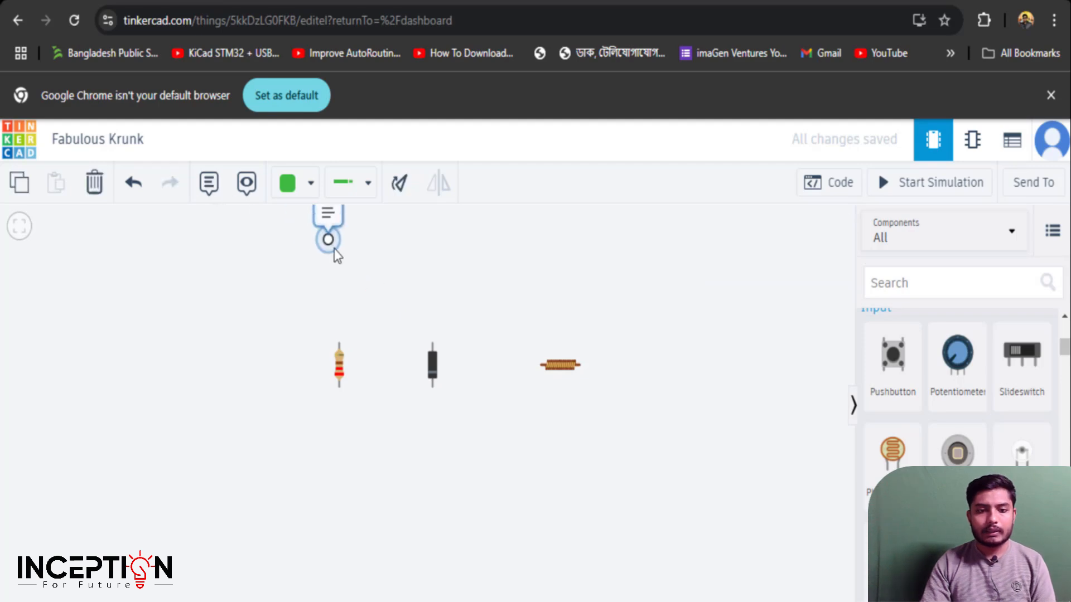
click(345, 311)
click(336, 278)
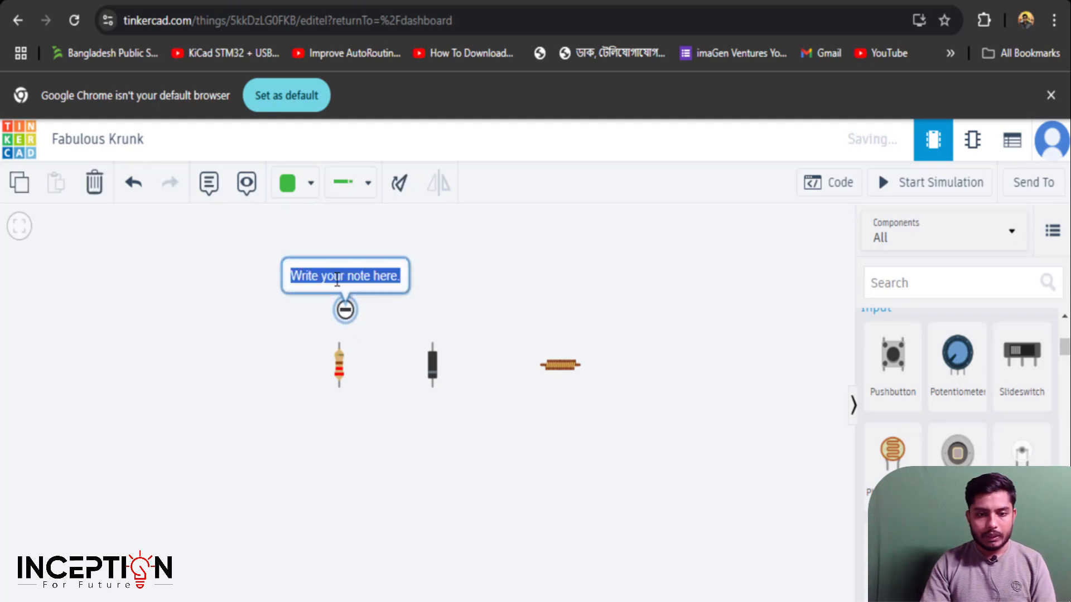
text(Resistor)
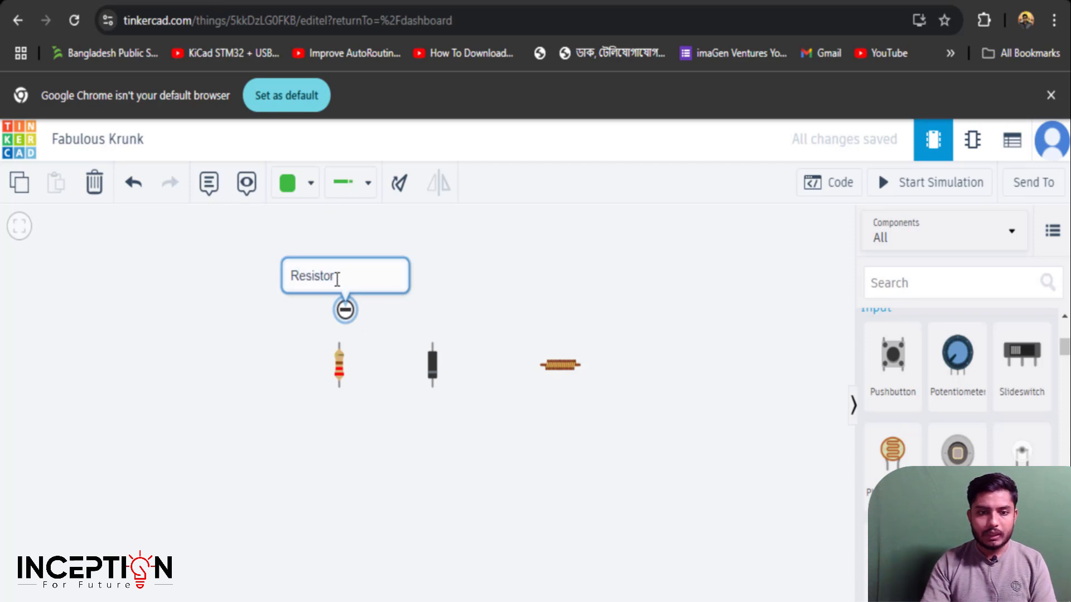
click(512, 291)
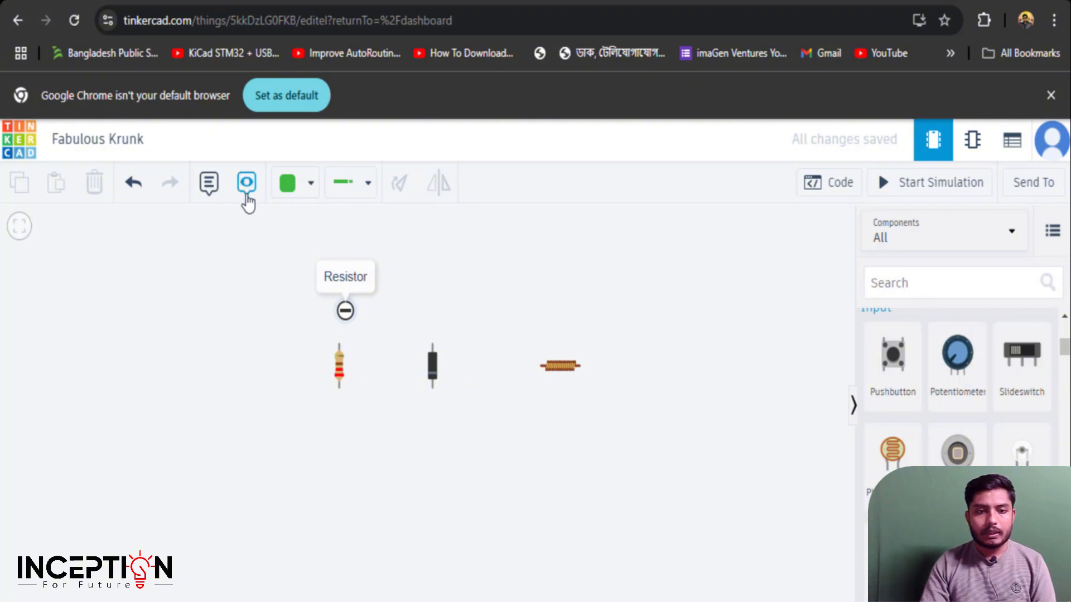
Hide the notes in the workspace and show them again
double_click(346, 274)
click(437, 287)
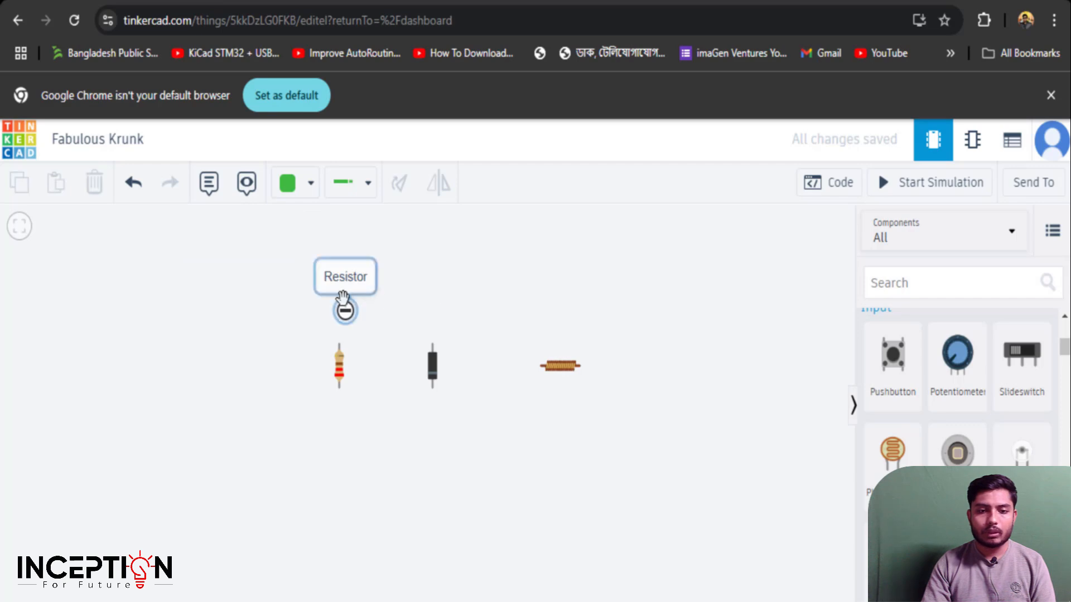
click(246, 185)
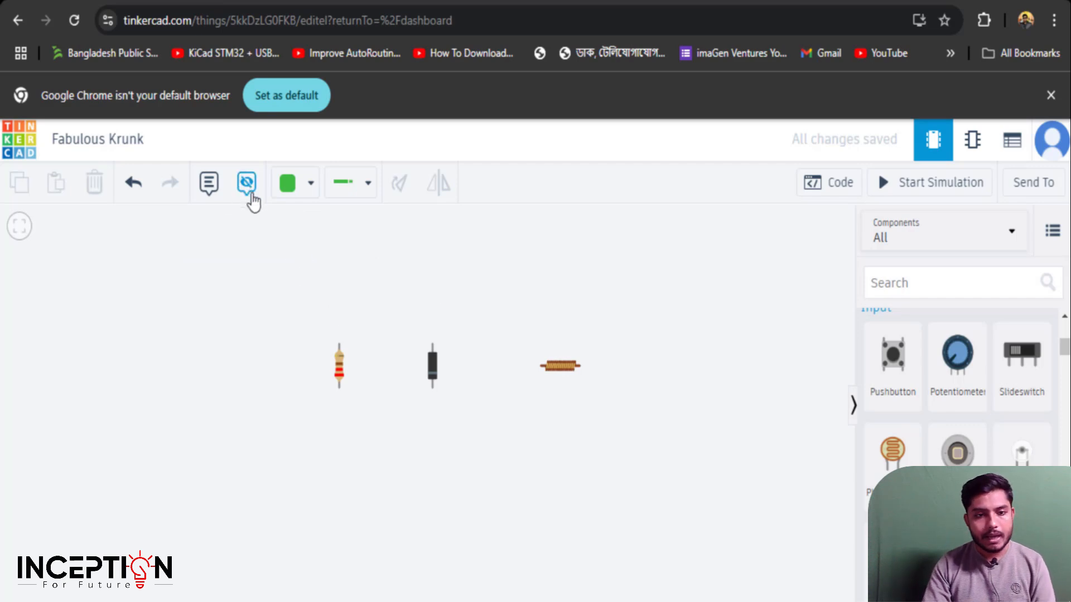
click(250, 193)
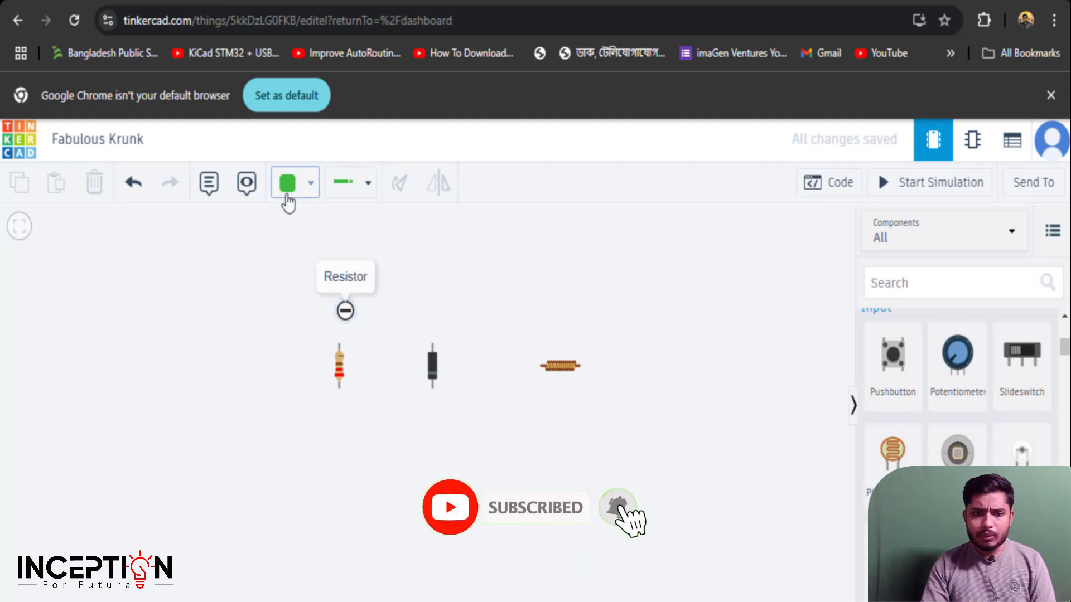
Wire the resistor's lower terminal to the diode's lower terminal along a squared U-shaped route and color the wire red
click(339, 389)
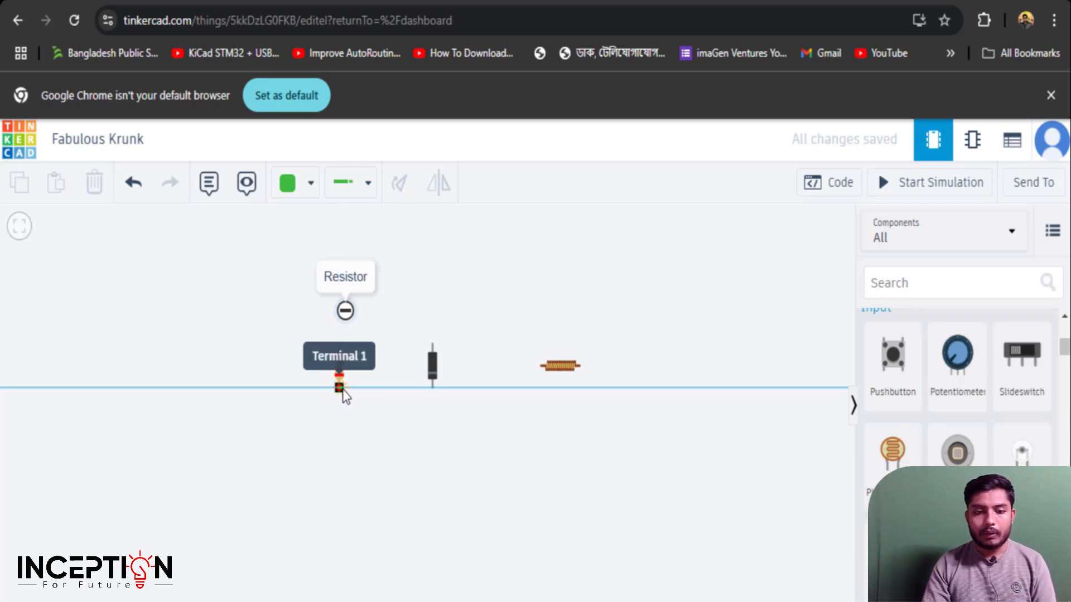
click(341, 389)
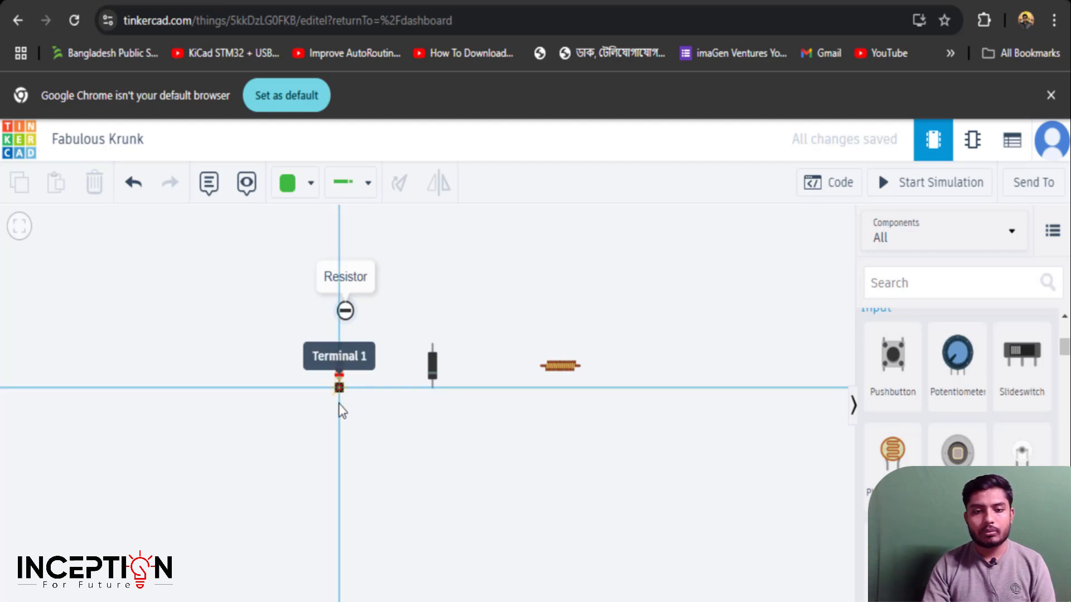
click(337, 454)
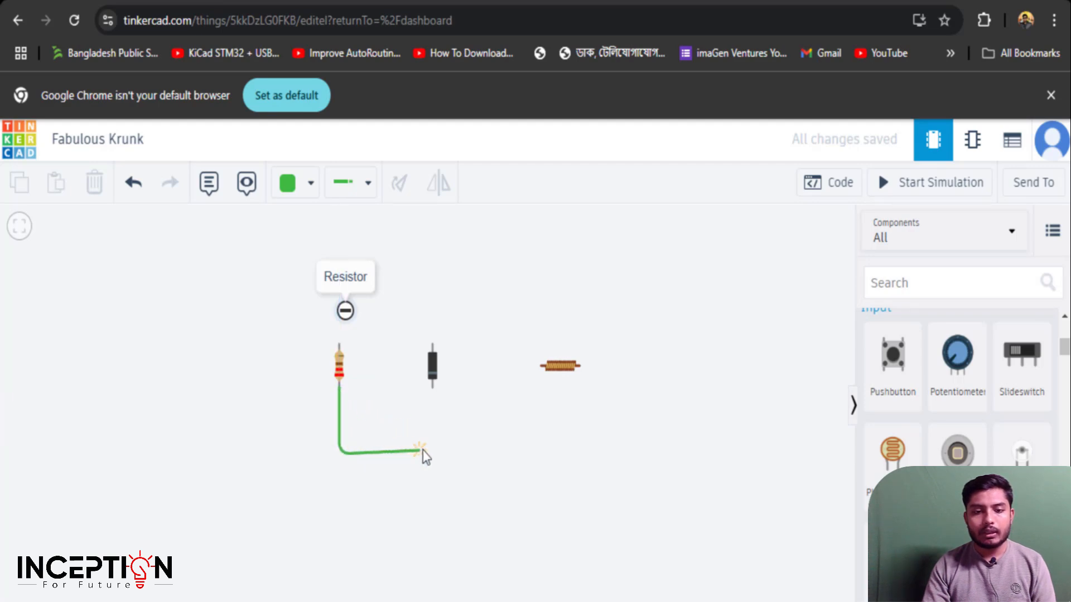
click(430, 454)
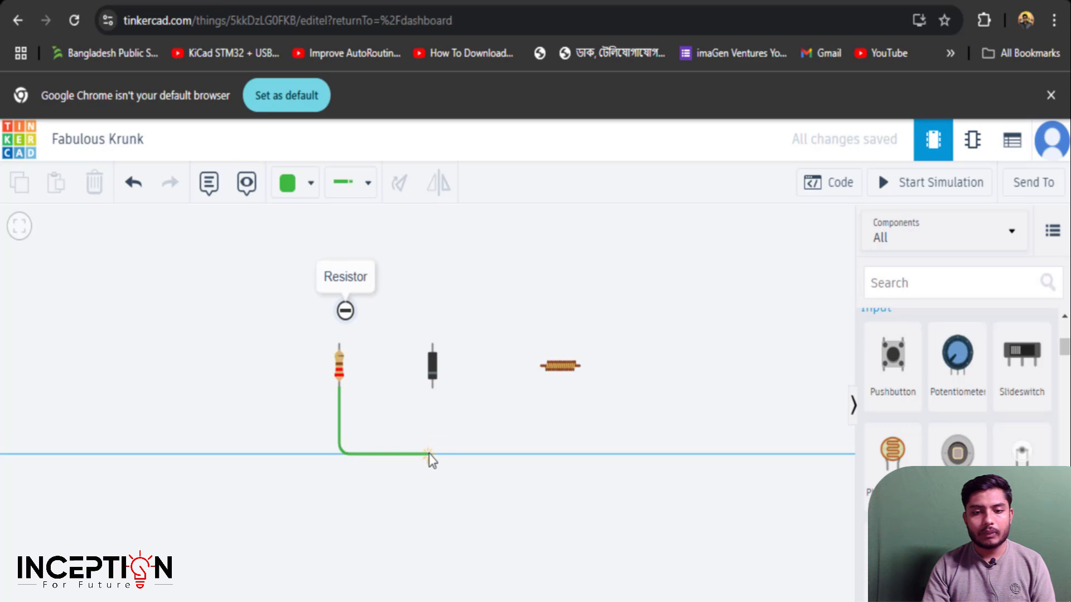
click(433, 391)
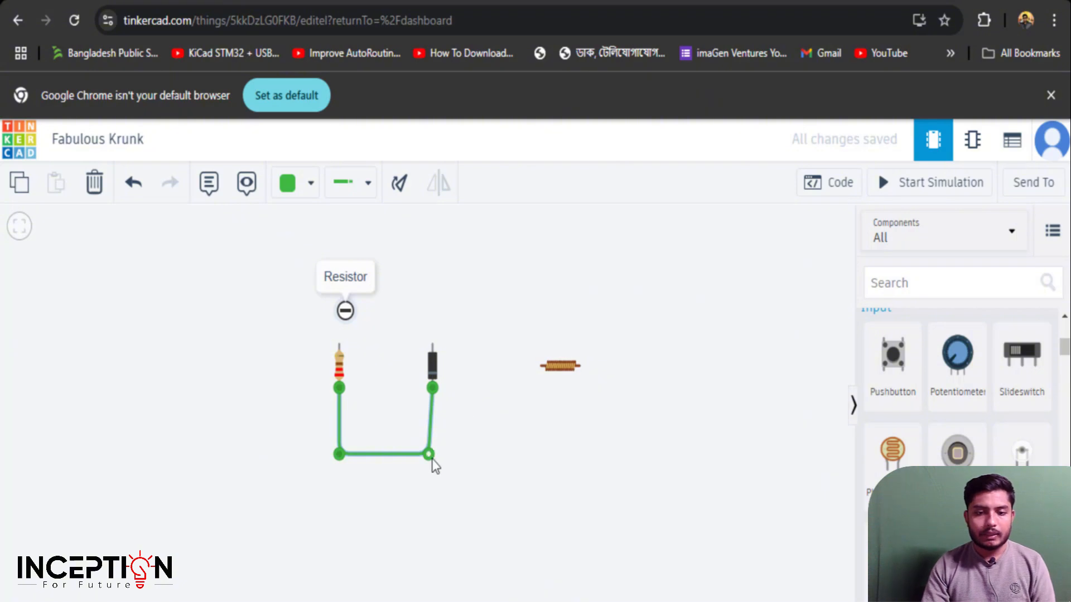
mouse_move(432, 459)
mouse_down()
mouse_move(478, 471)
mouse_move(438, 459)
mouse_up()
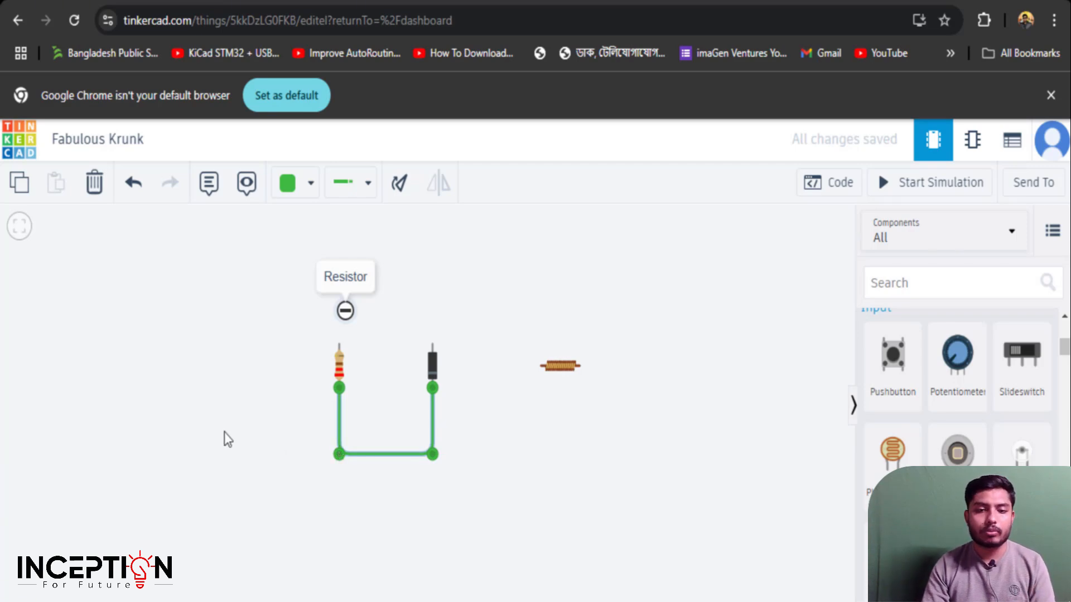
click(309, 187)
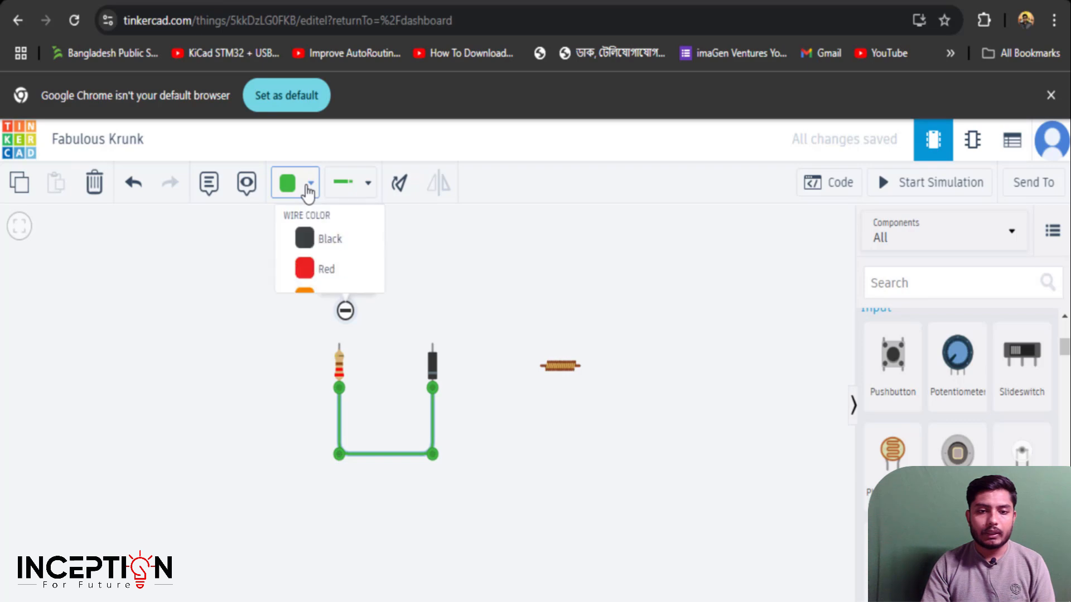
click(308, 276)
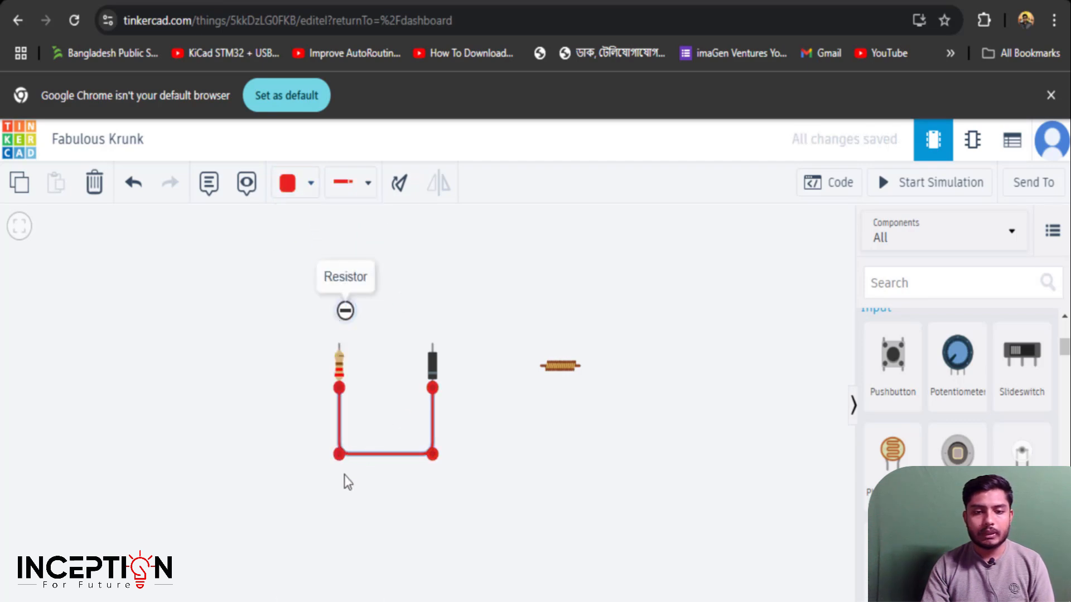
Wire the resistor's upper terminal over the diode to the inductor's nearer terminal with one bend, and color the wire black
click(338, 348)
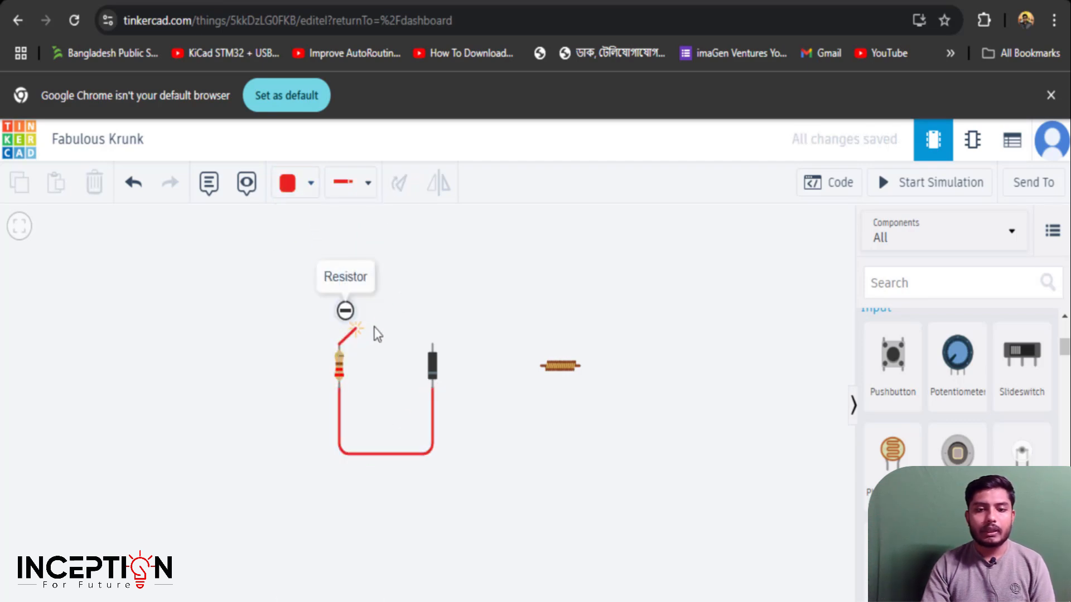
click(440, 317)
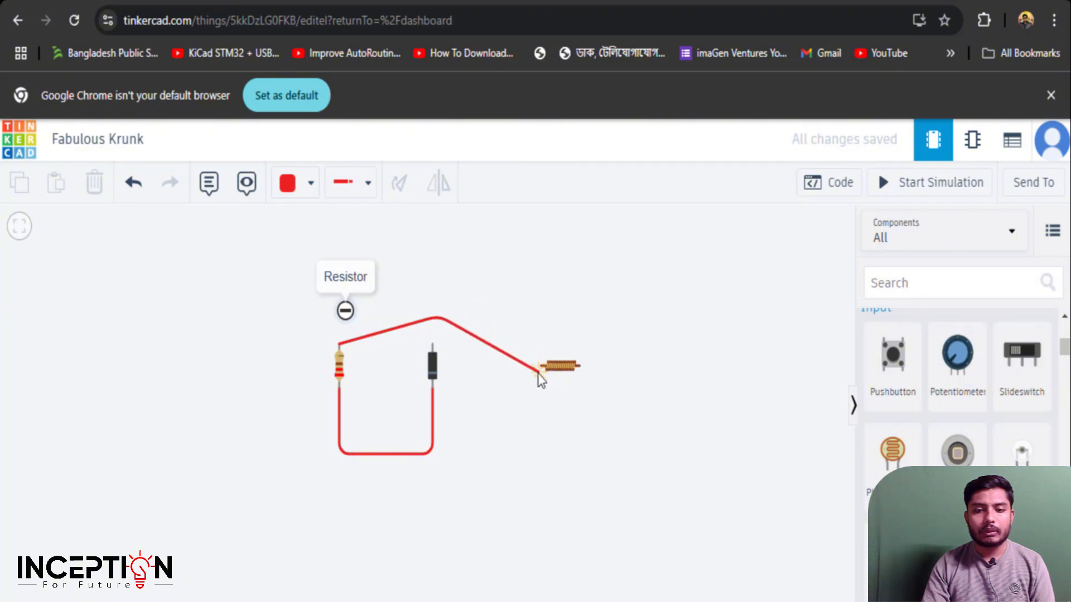
click(542, 368)
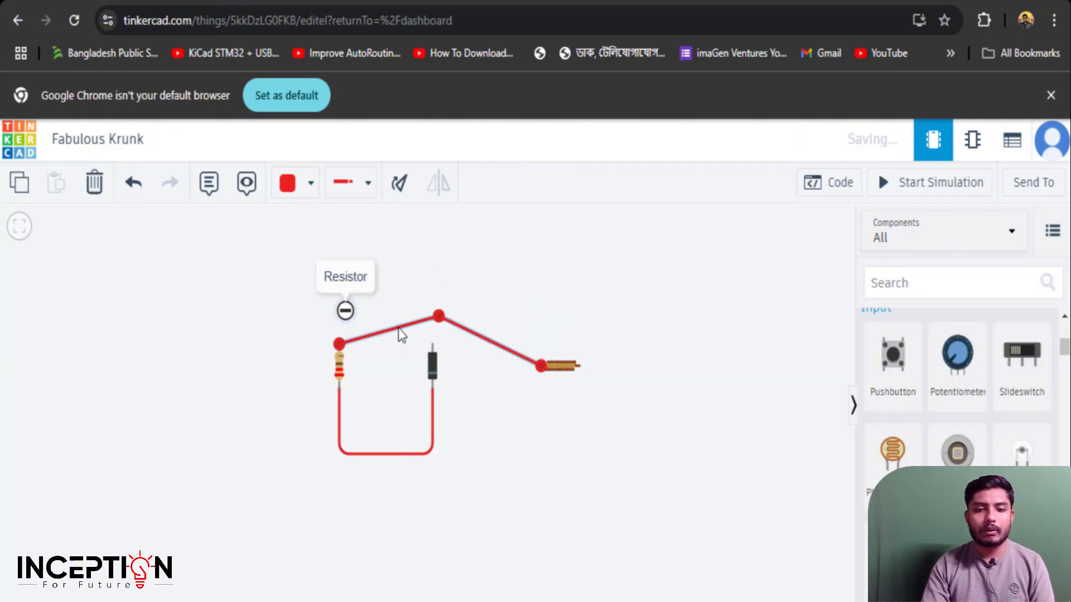
click(311, 187)
click(317, 252)
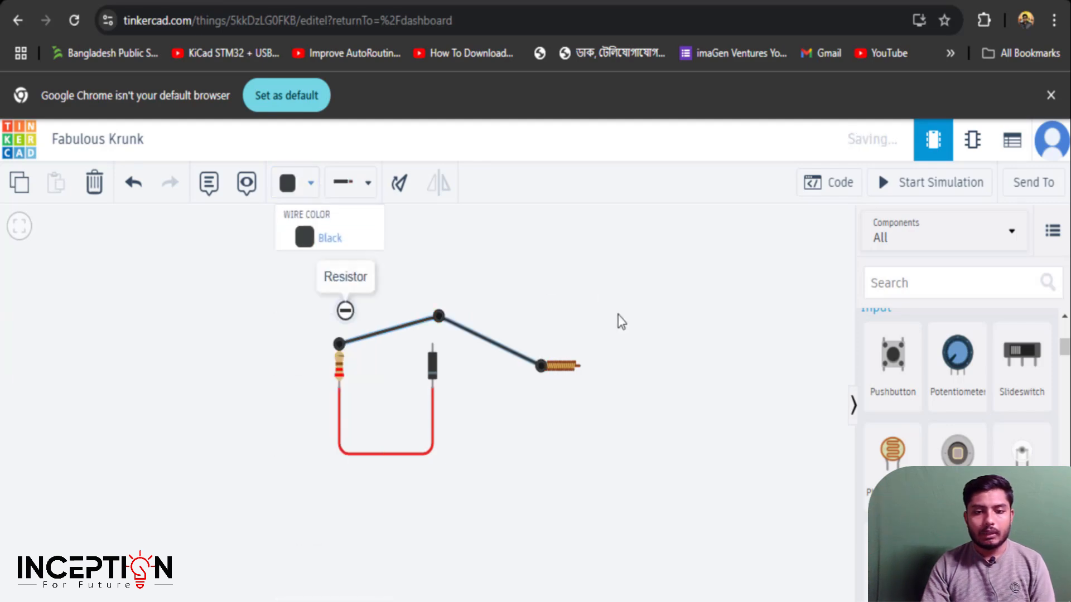
click(518, 469)
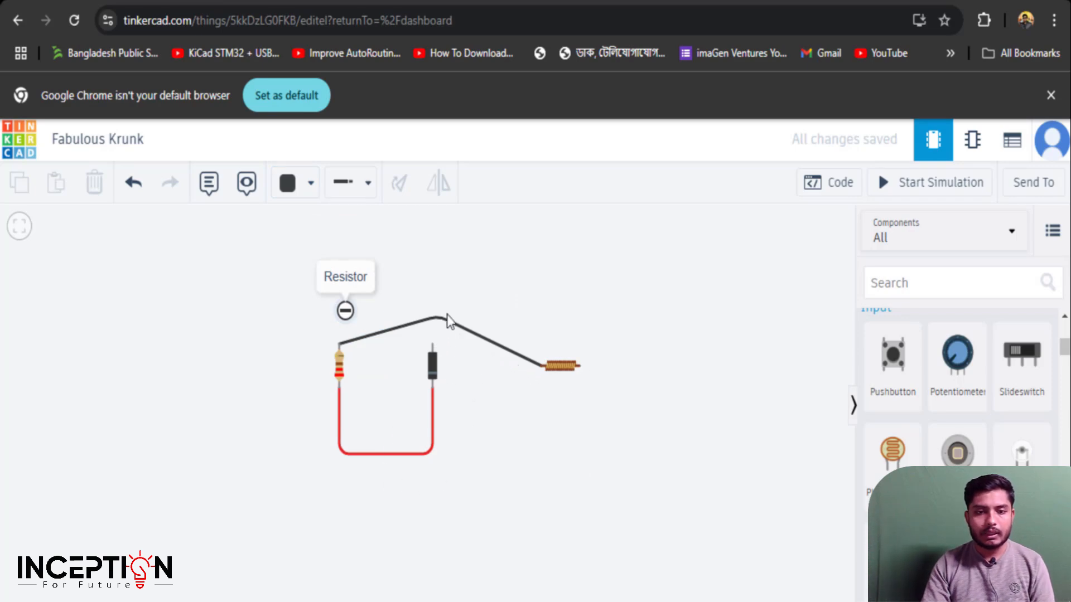
View the available wire types and delete the black wire between the resistor and the inductor
click(369, 184)
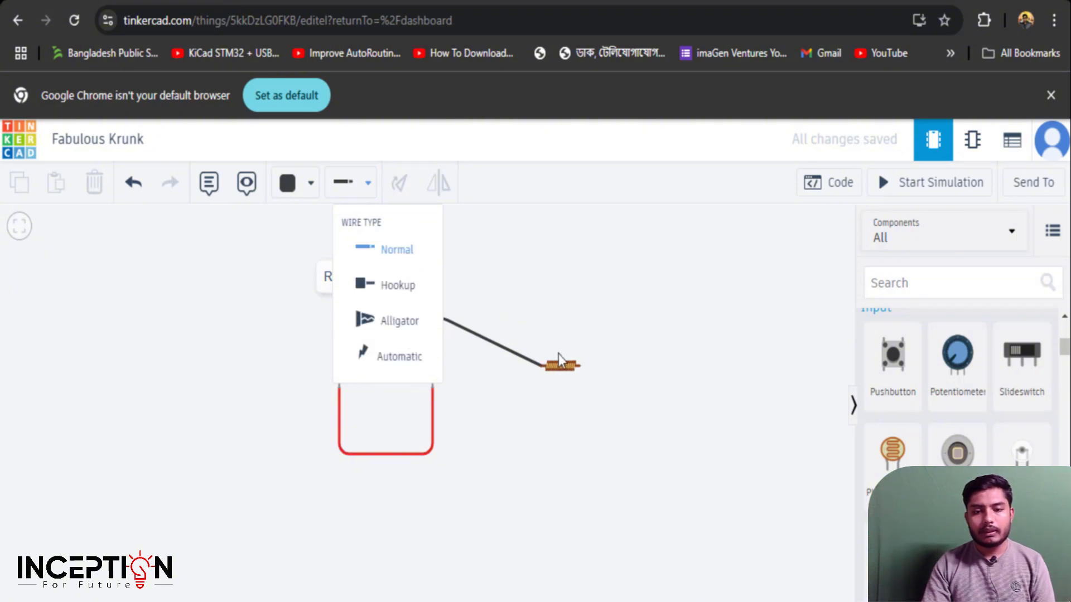
click(540, 294)
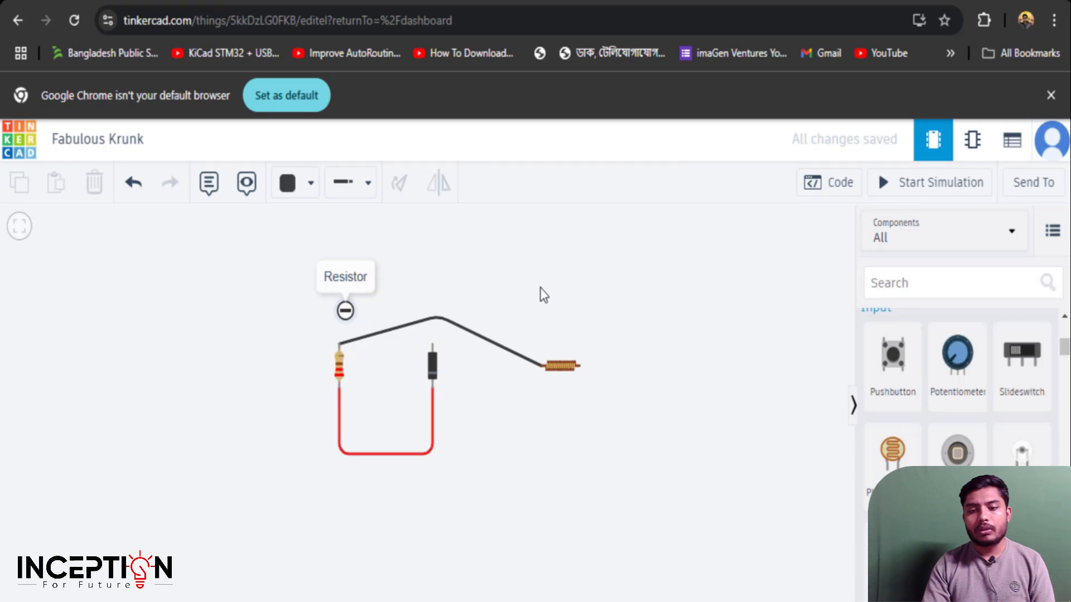
click(439, 317)
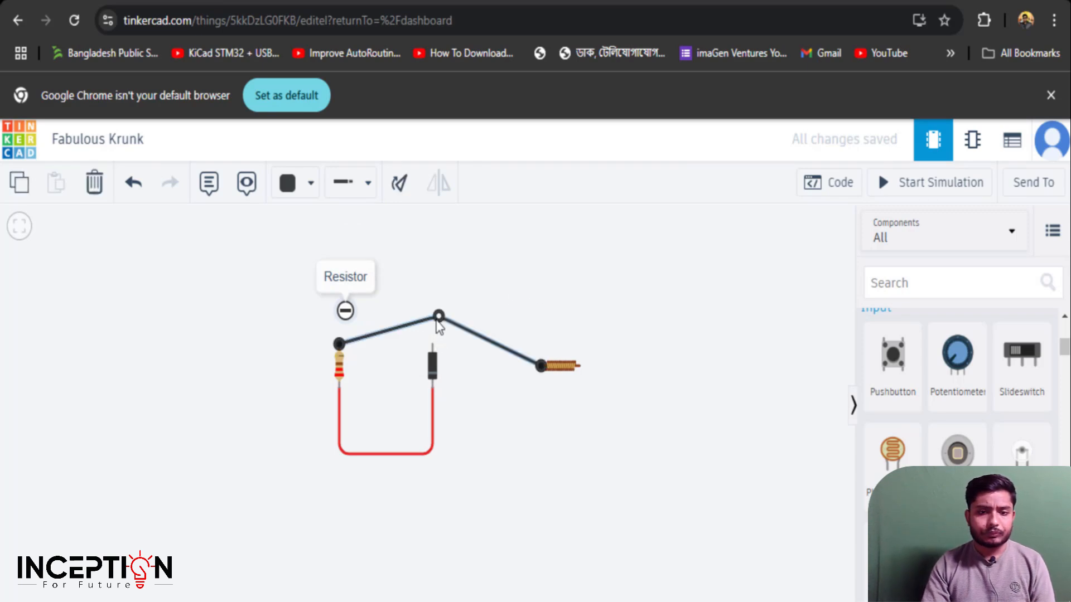
click(94, 186)
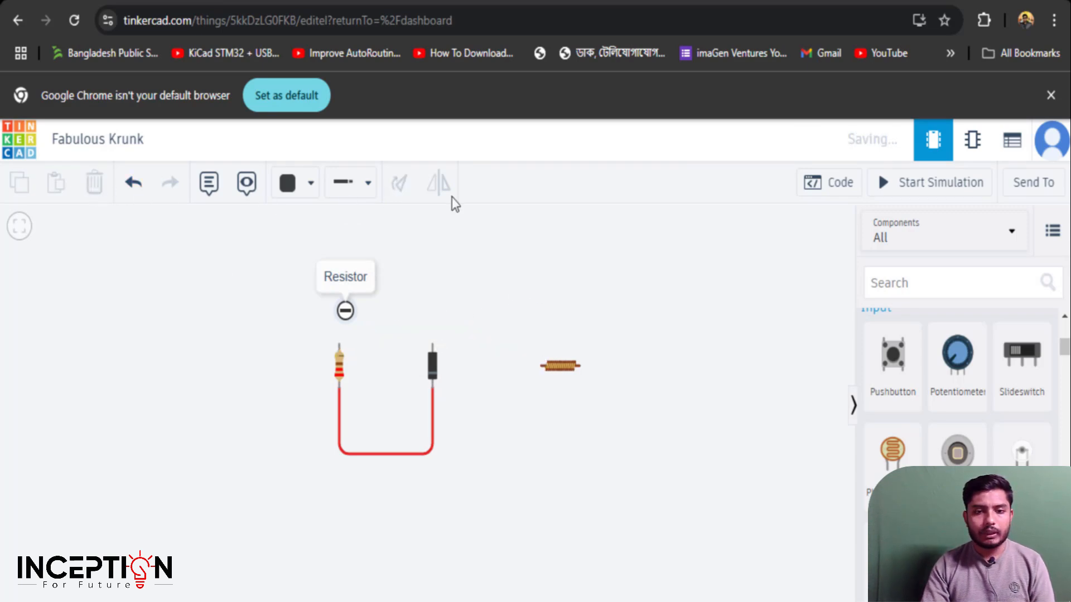
Rotate the resistor clockwise by five increments and deselect it
click(432, 401)
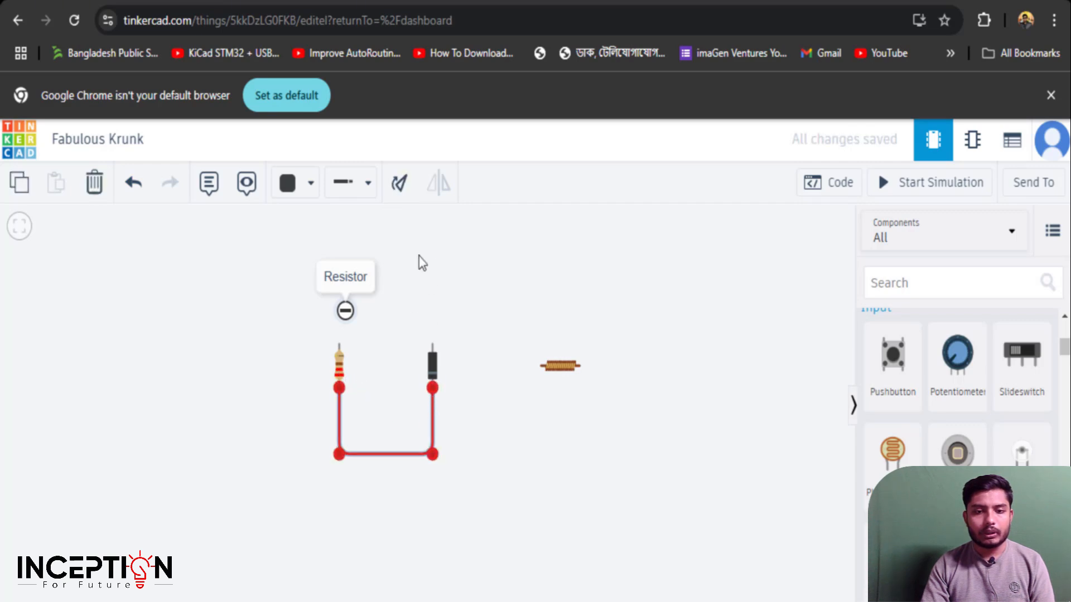
click(342, 363)
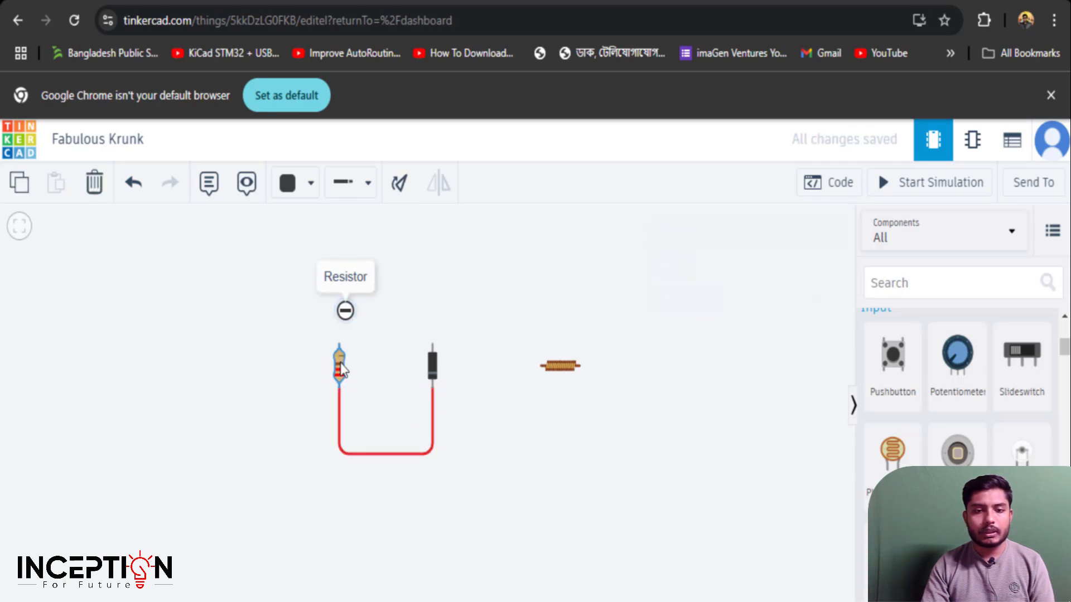
click(401, 192)
click(401, 193)
click(401, 192)
click(401, 192)
click(401, 193)
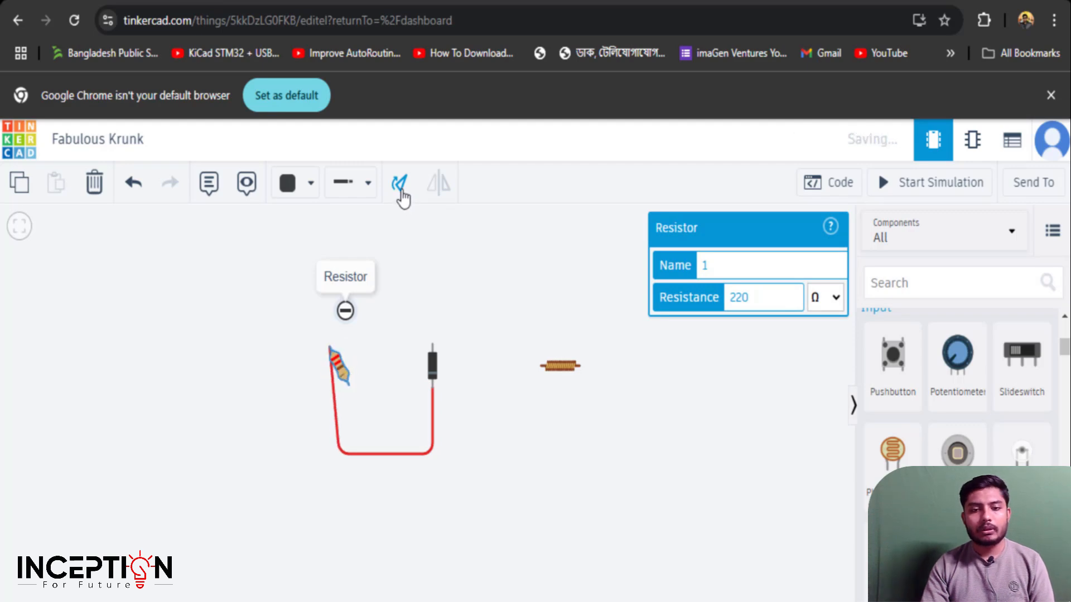
click(439, 445)
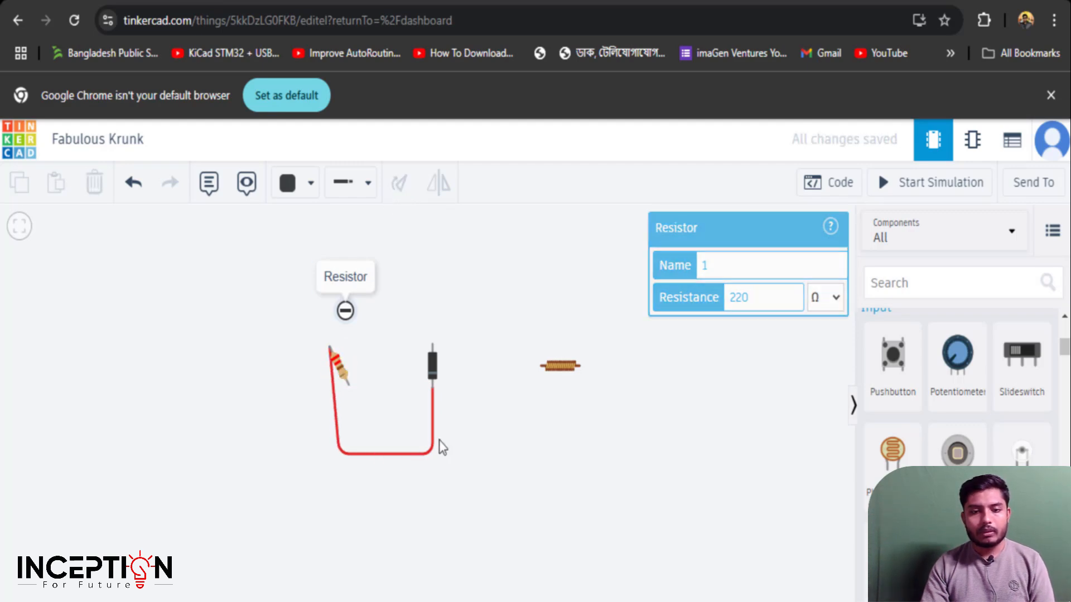
Clear the workspace by deleting the resistor, red wire, diode, inductor and "Resistor" note
click(341, 367)
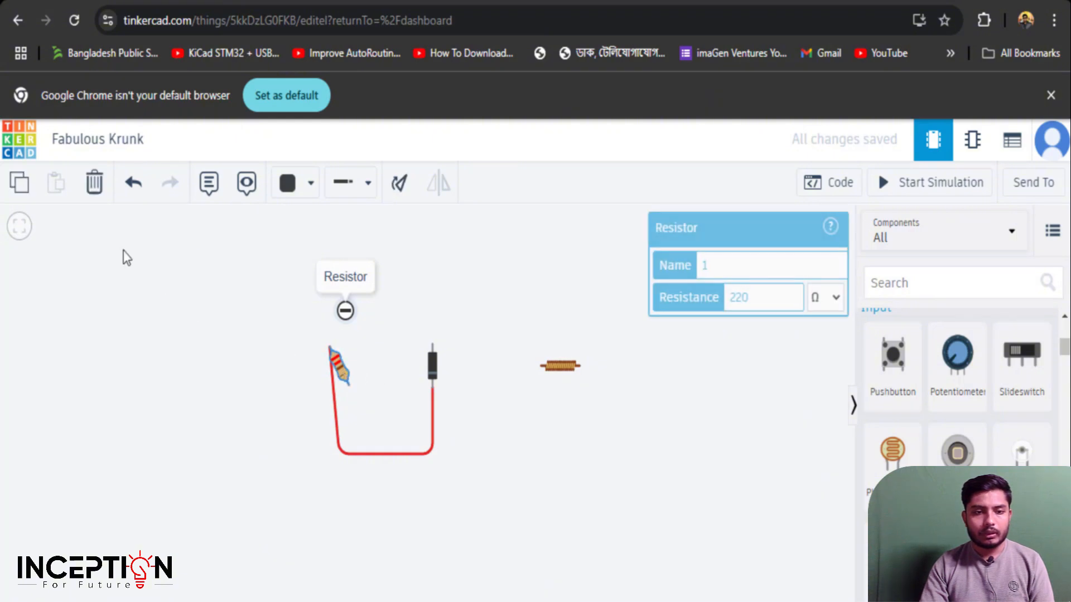
click(93, 184)
click(432, 365)
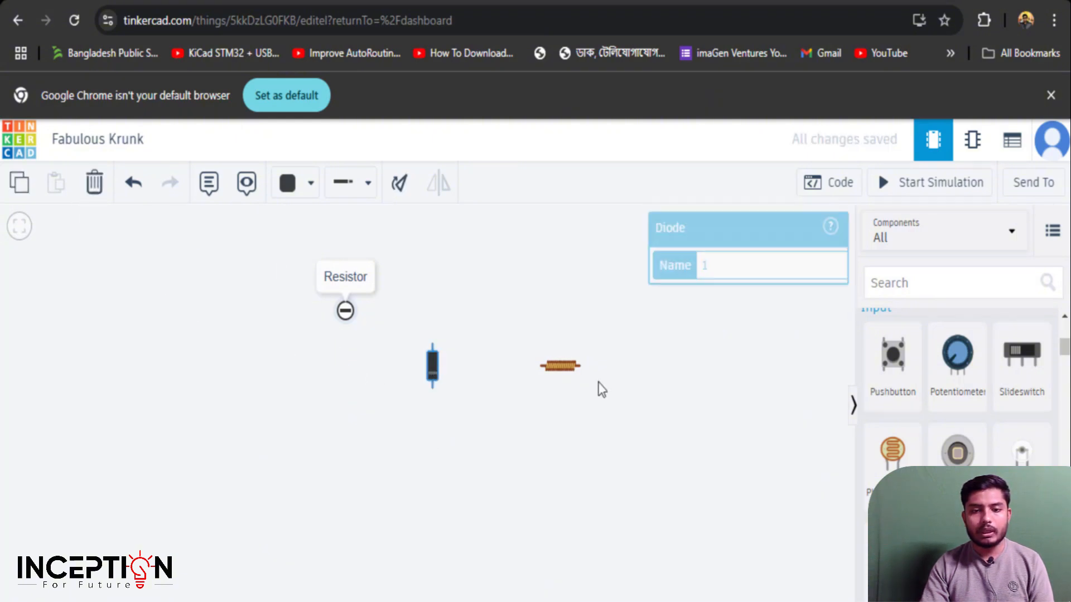
click(93, 184)
click(550, 370)
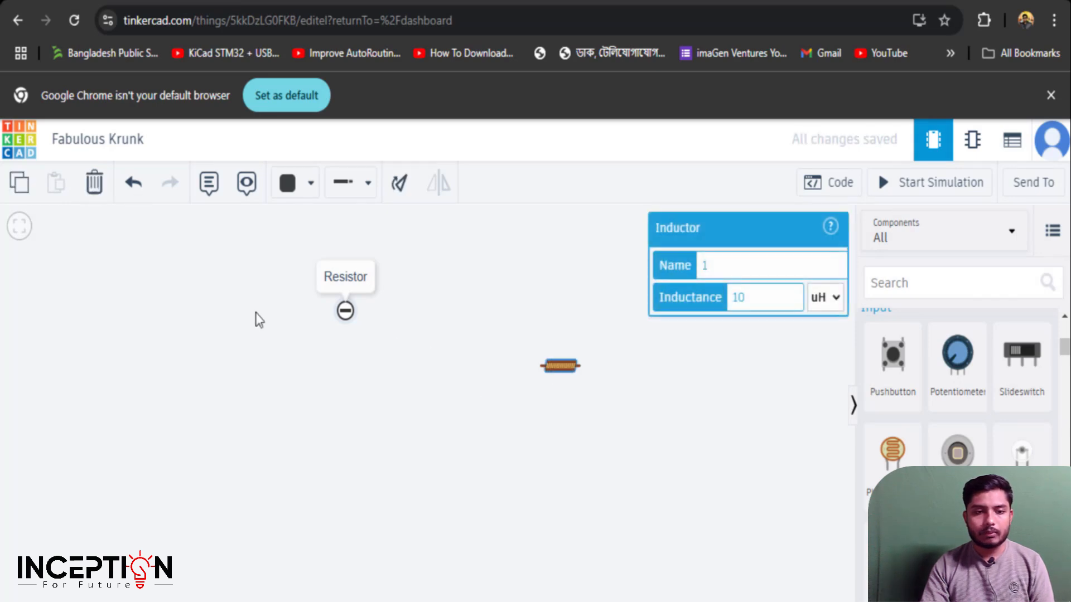
click(90, 189)
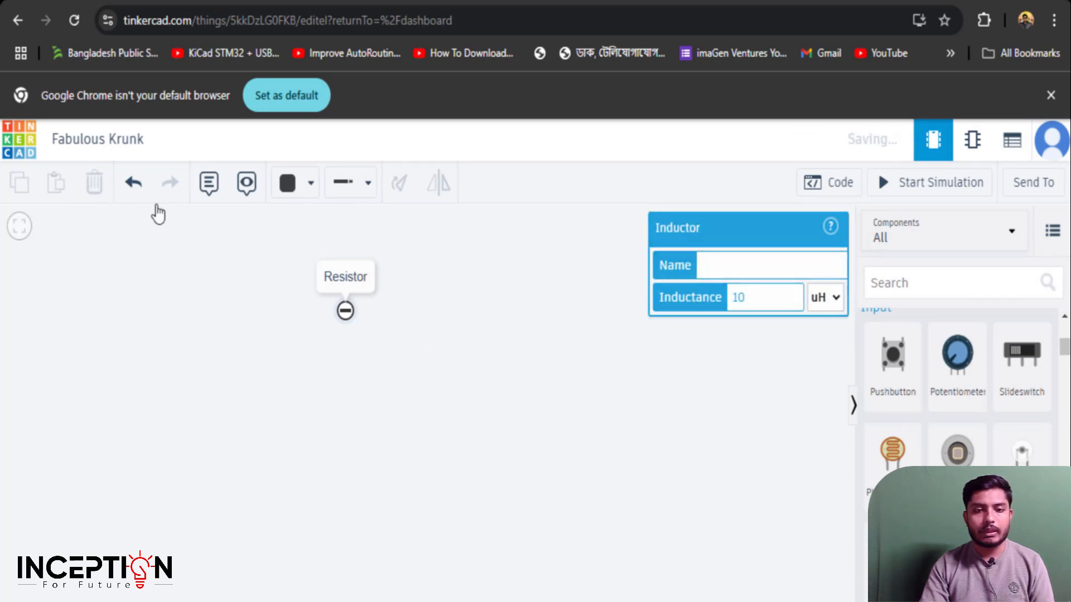
double_click(345, 277)
click(96, 190)
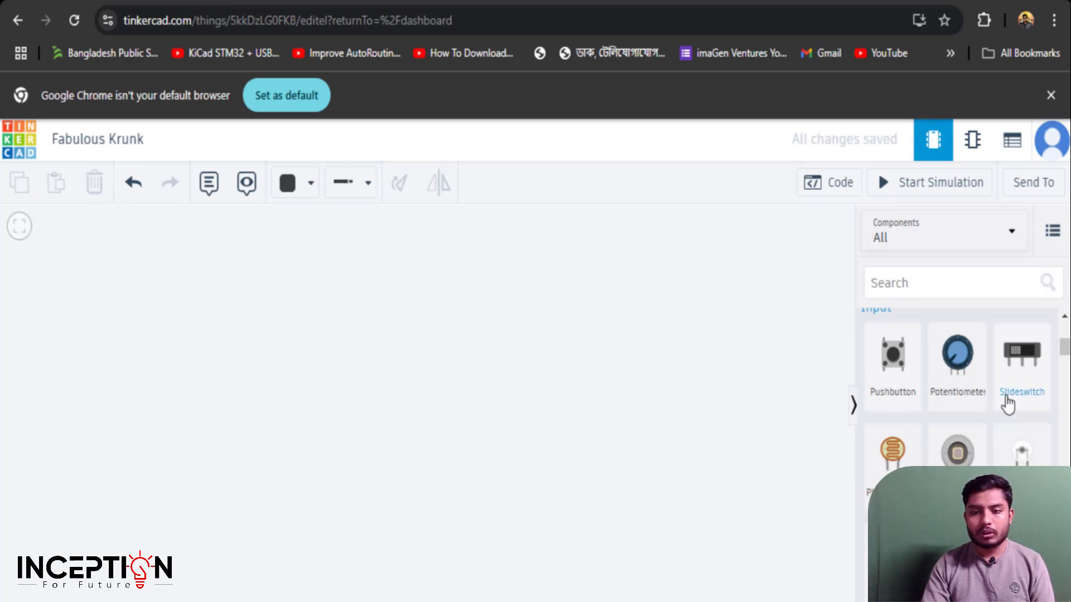
Place an Arduino Uno R3 from the component library in the middle of the empty workspace
scroll(995, 397, down, 3)
scroll(994, 398, down, 15)
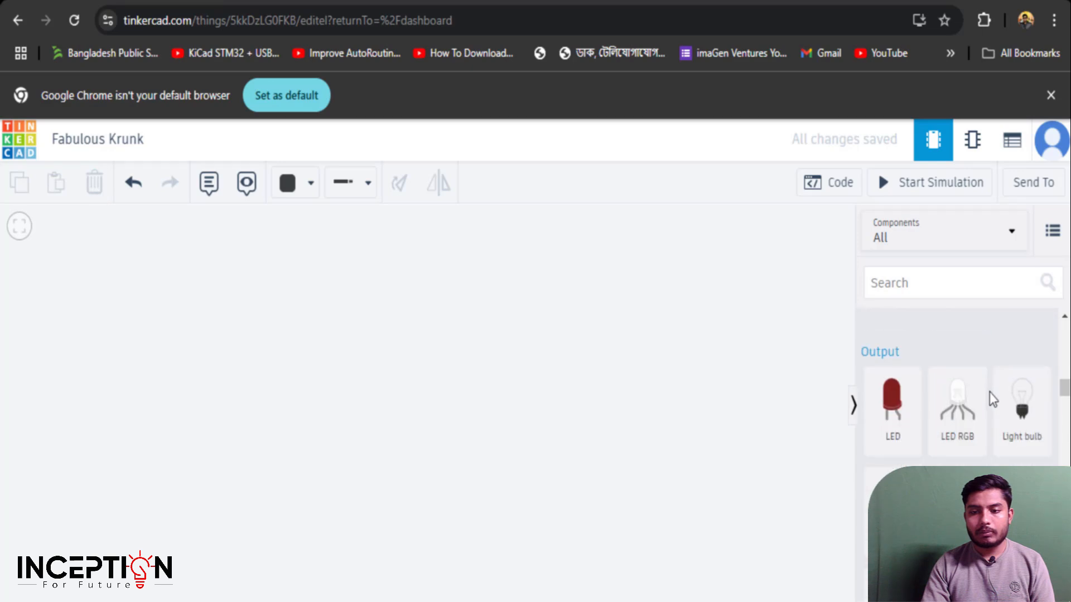
scroll(976, 399, down, 4)
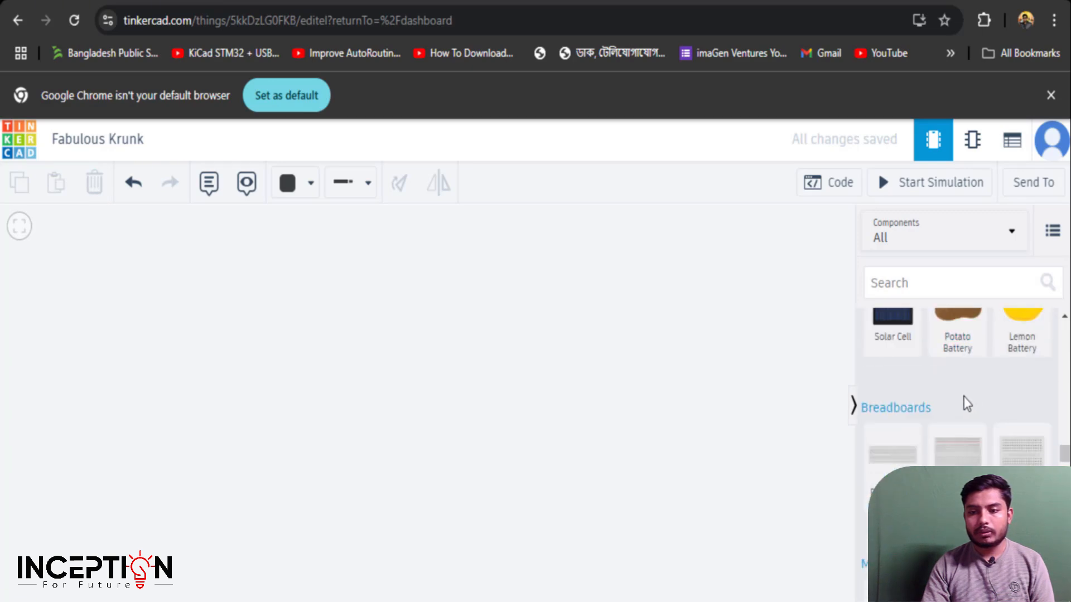
scroll(966, 400, up, 8)
scroll(962, 398, down, 8)
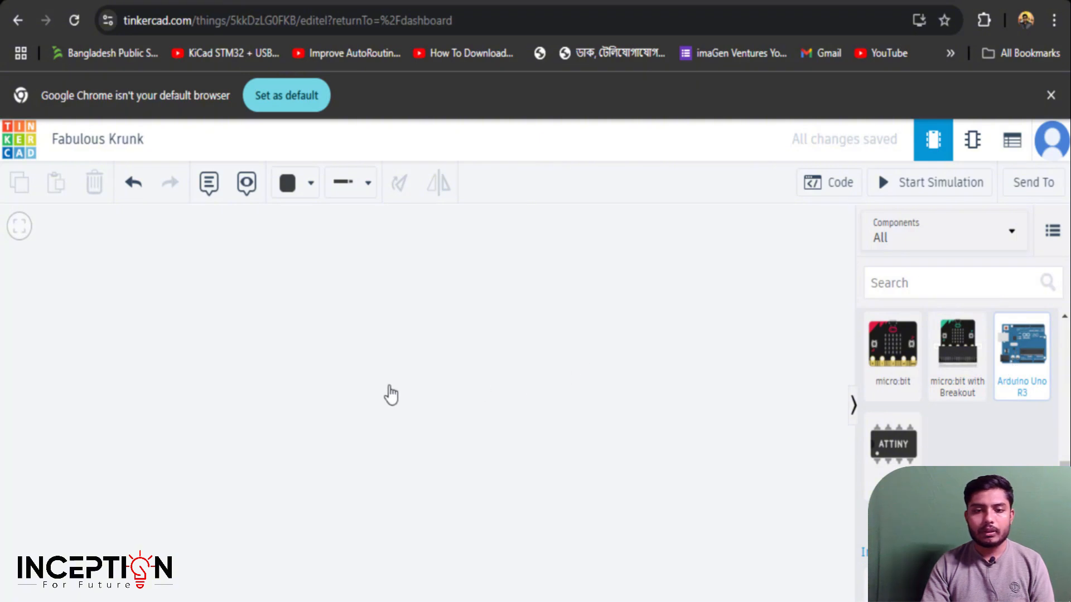
drag(1012, 369, 406, 396)
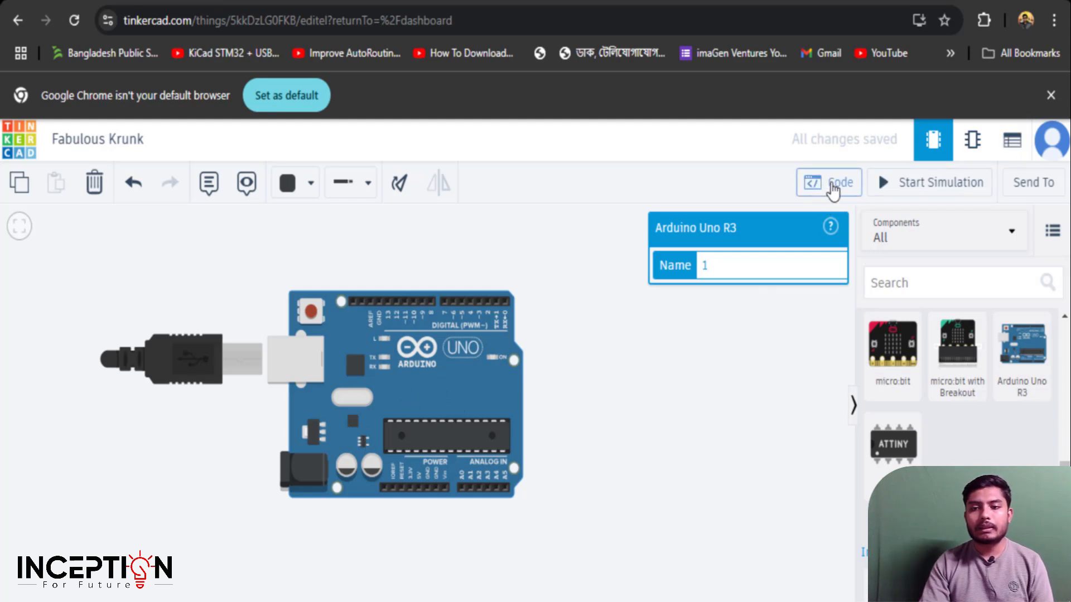
Open the Arduino's code editor and switch its edit mode from Blocks to Text, accepting the loss of the blocks
click(833, 188)
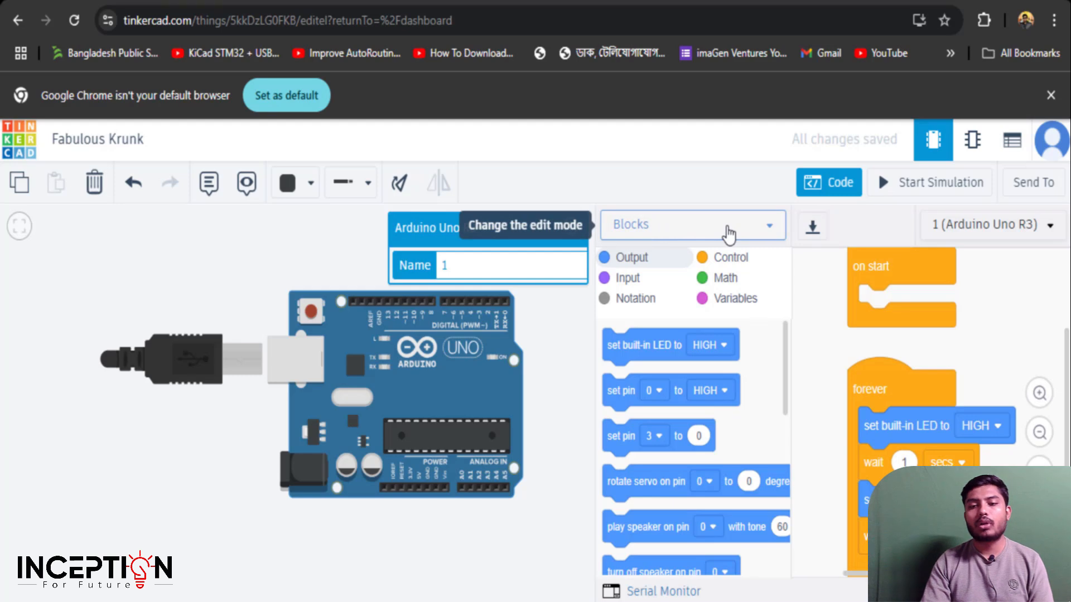
click(728, 233)
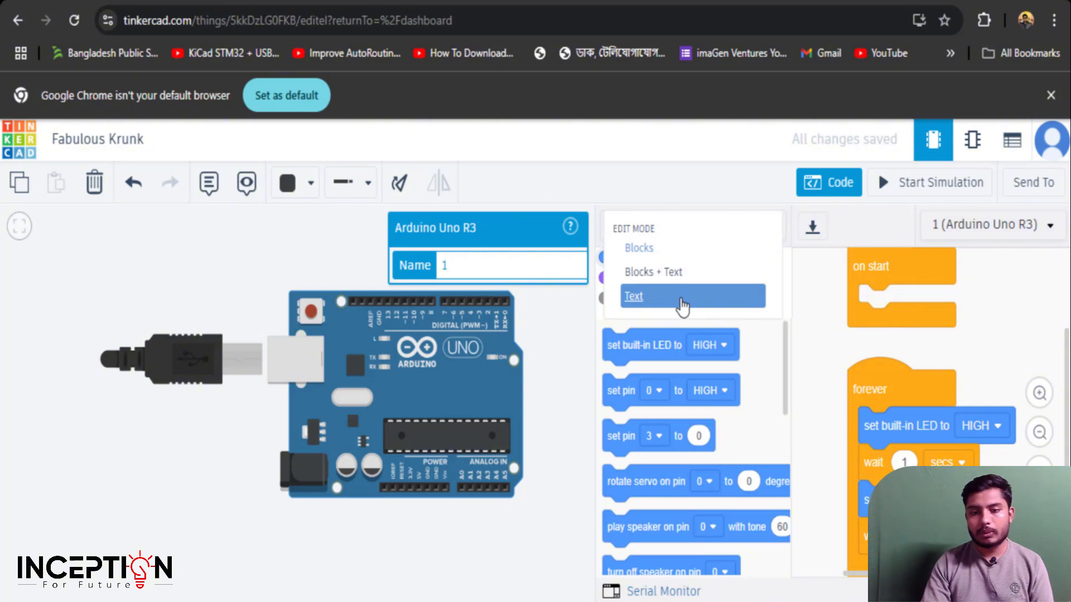
click(683, 306)
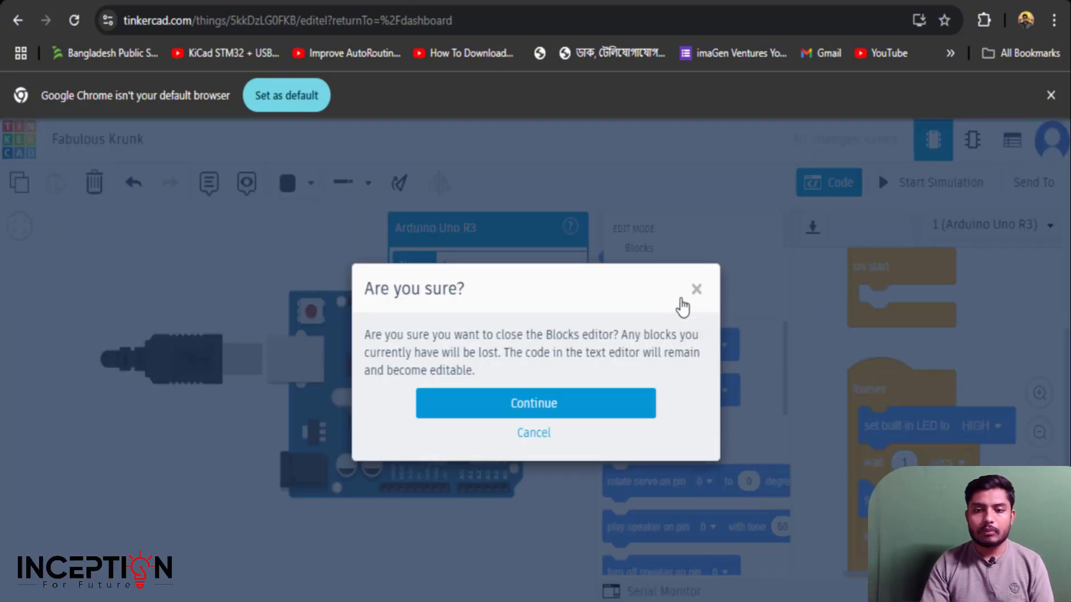
click(572, 409)
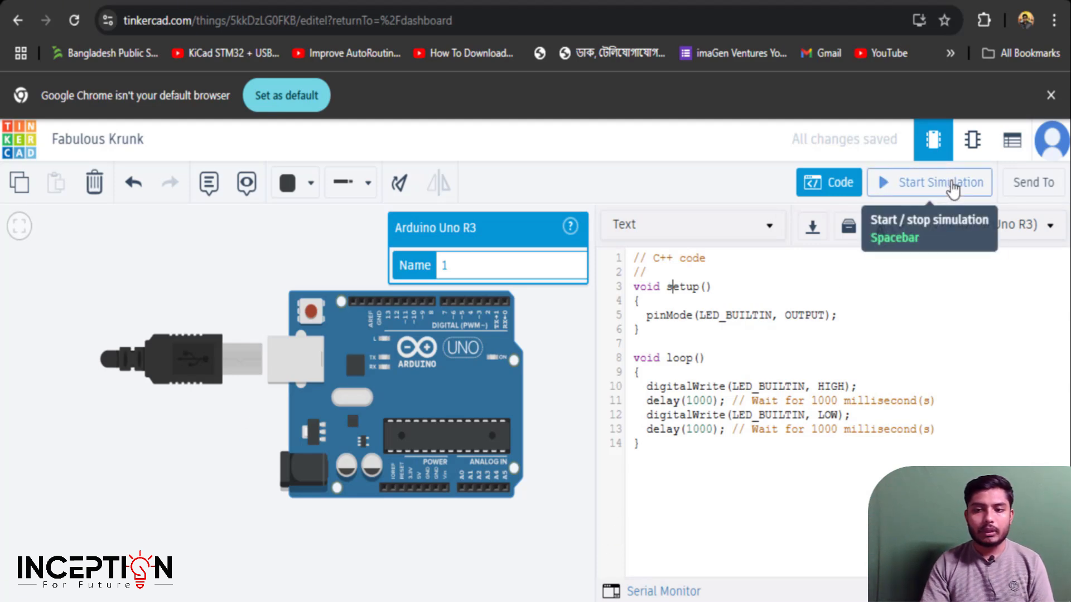
Run the simulation, examine the Arduino's built-in LED up close, and stop the simulation
click(952, 190)
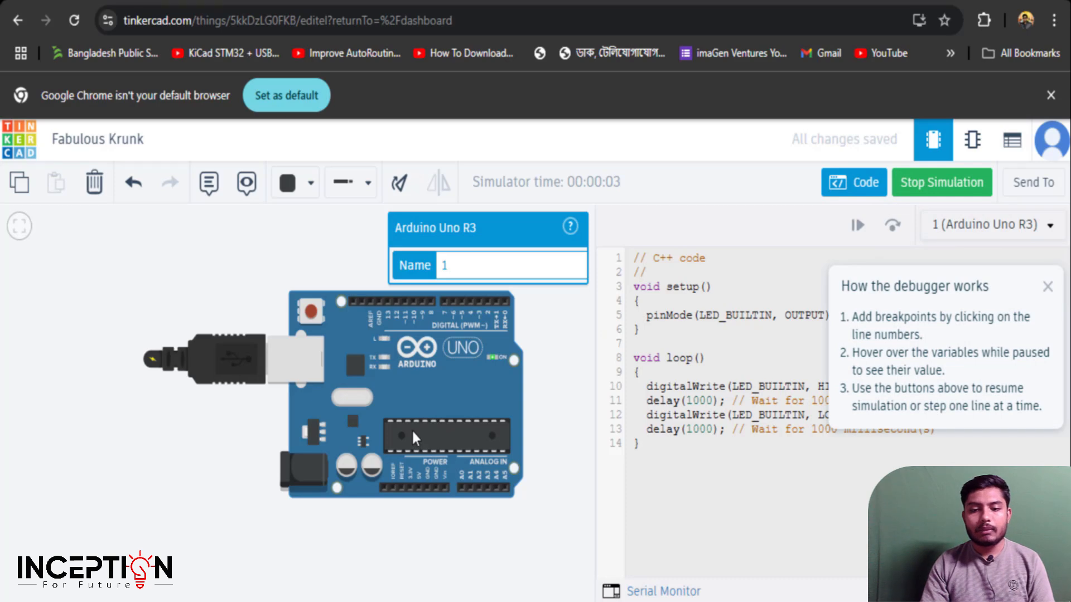
scroll(413, 438, up, 5)
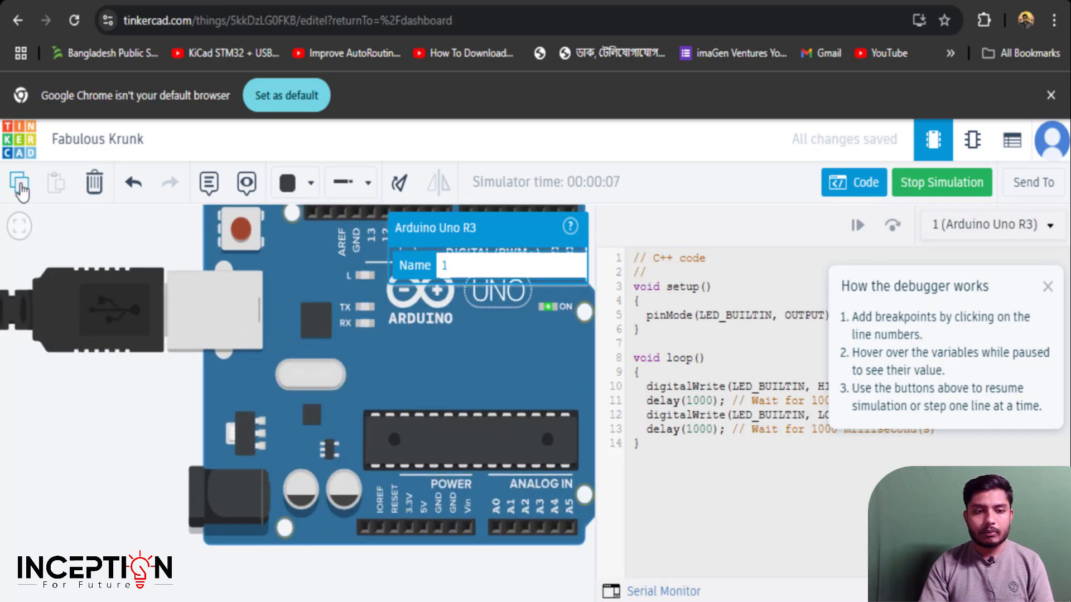
click(21, 185)
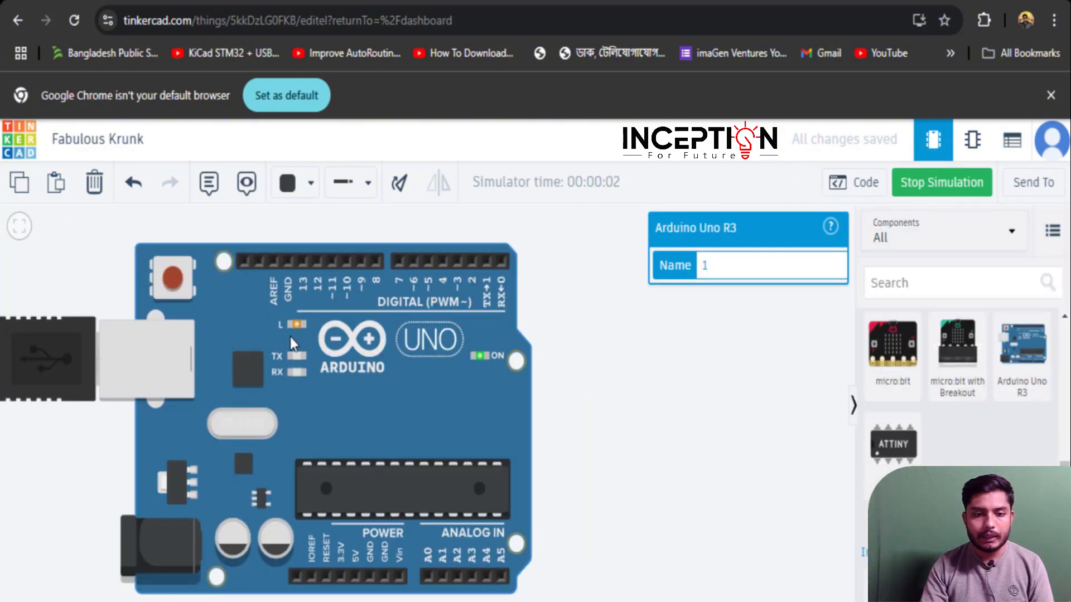
scroll(290, 337, up, 3)
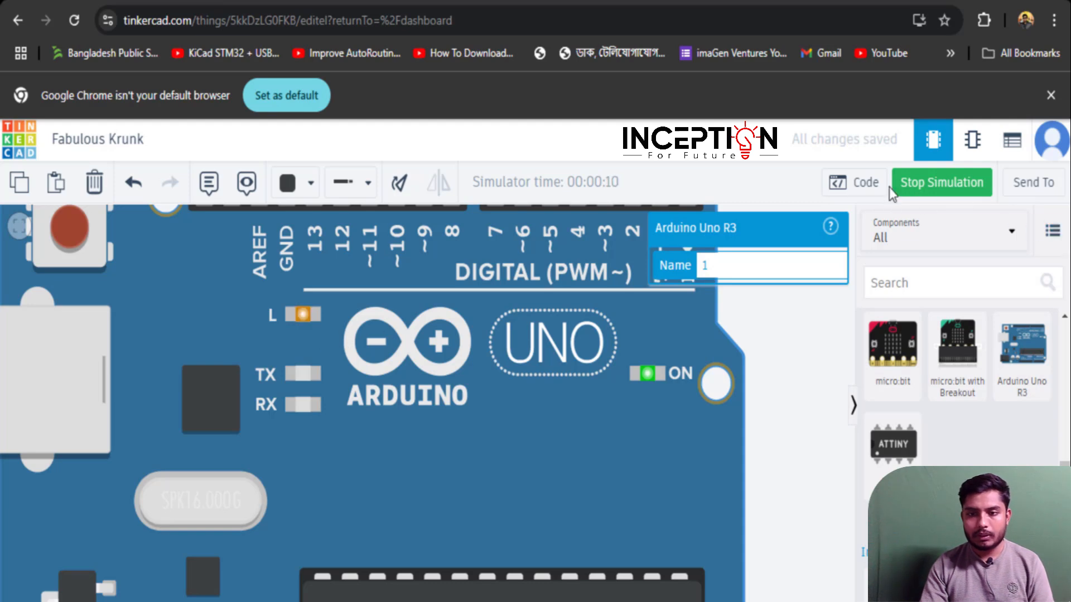
click(943, 199)
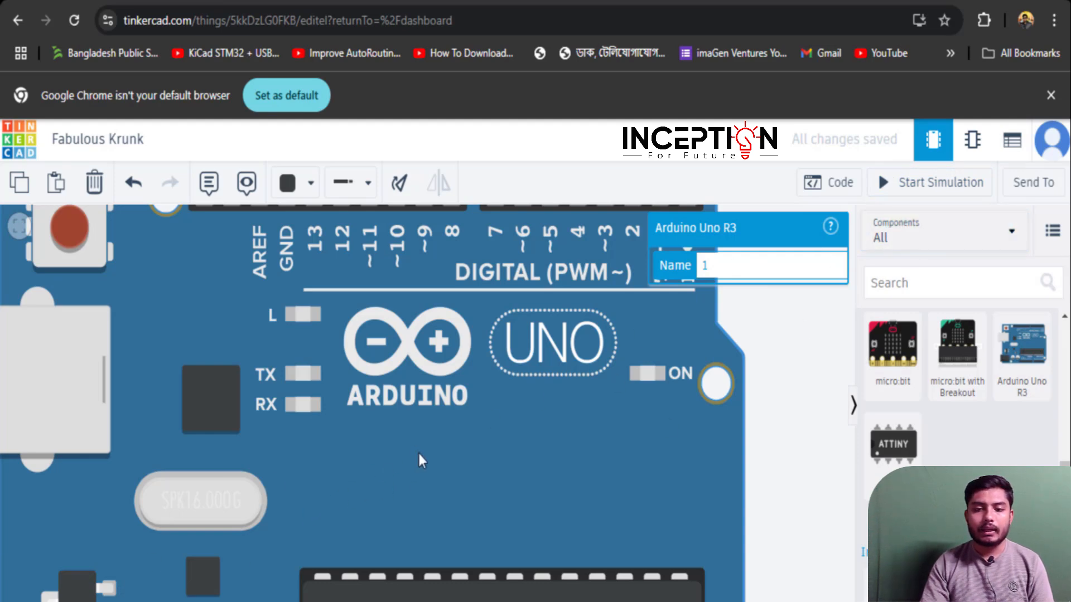
View the circuit's schematic, examine the Arduino Uno symbol and its pin labels up close, and return to the circuit view
scroll(417, 451, down, 4)
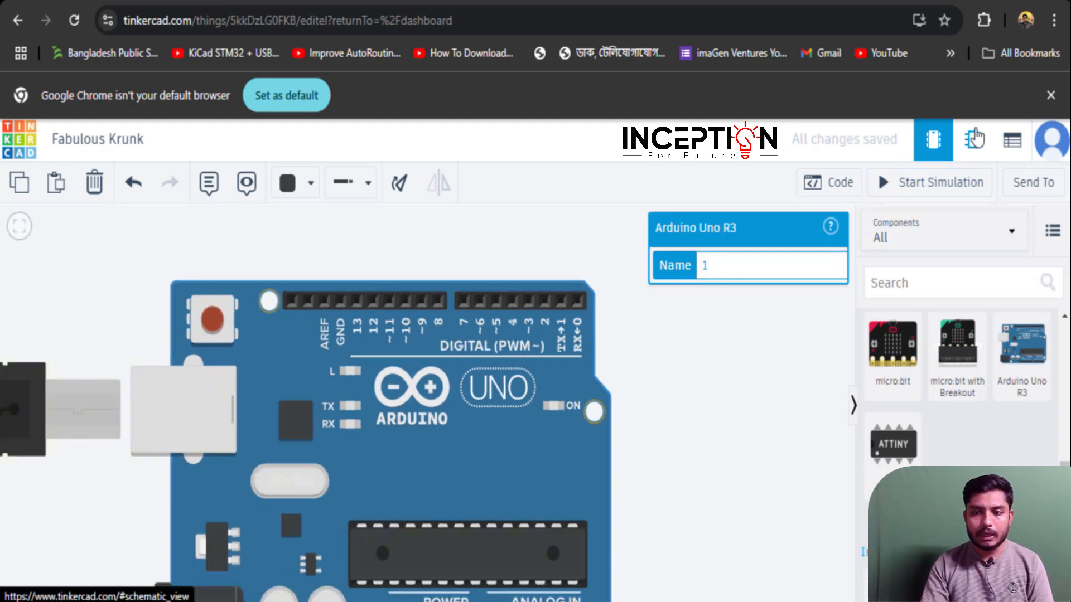
click(977, 143)
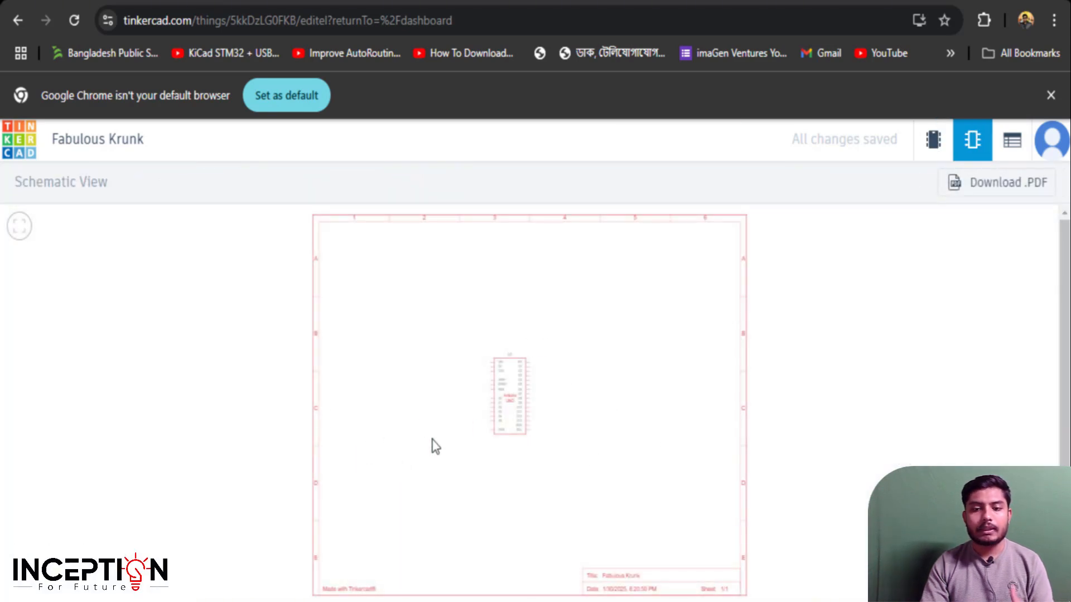
scroll(435, 446, up, 5)
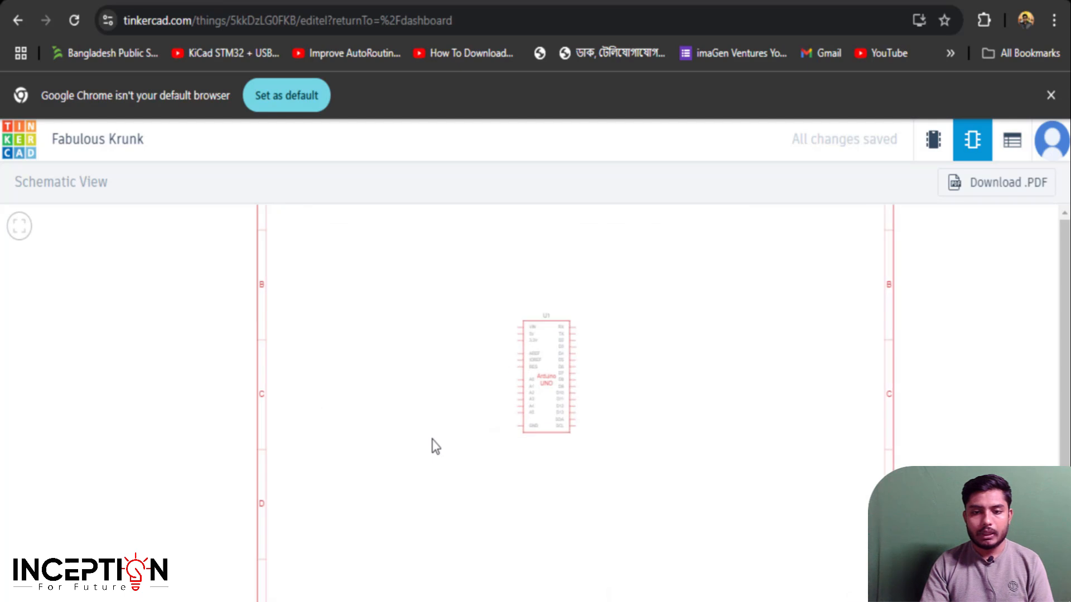
drag(550, 418, 413, 446)
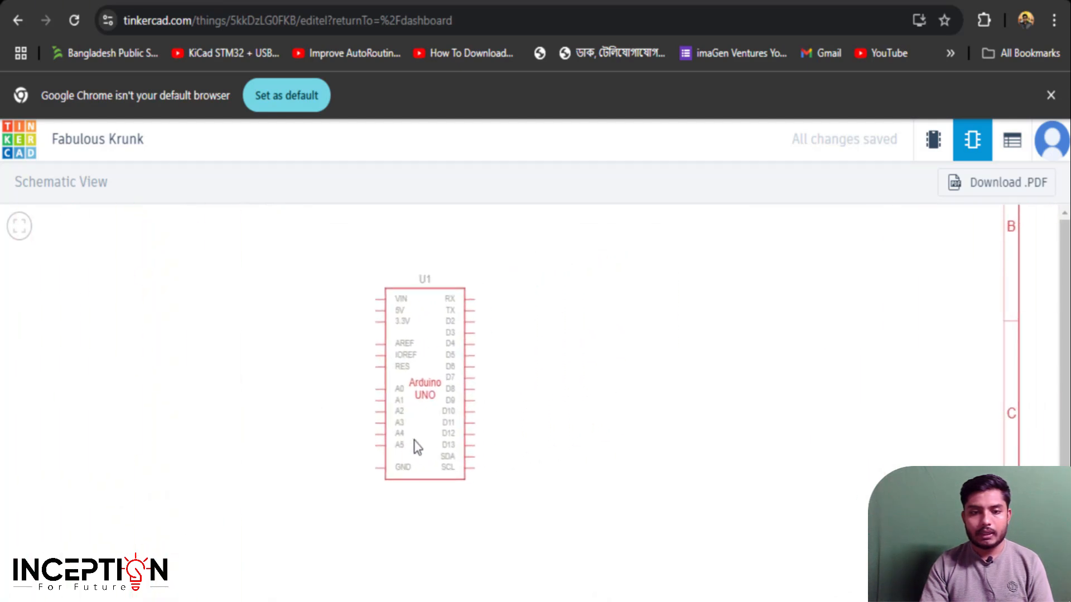
scroll(433, 426, up, 2)
scroll(436, 425, up, 1)
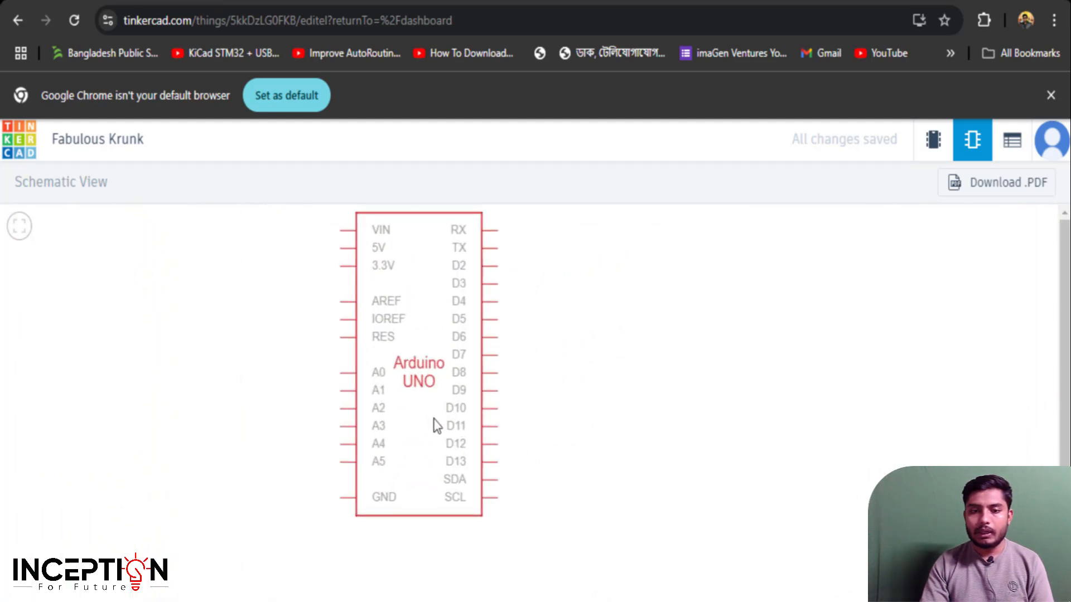
scroll(437, 425, down, 2)
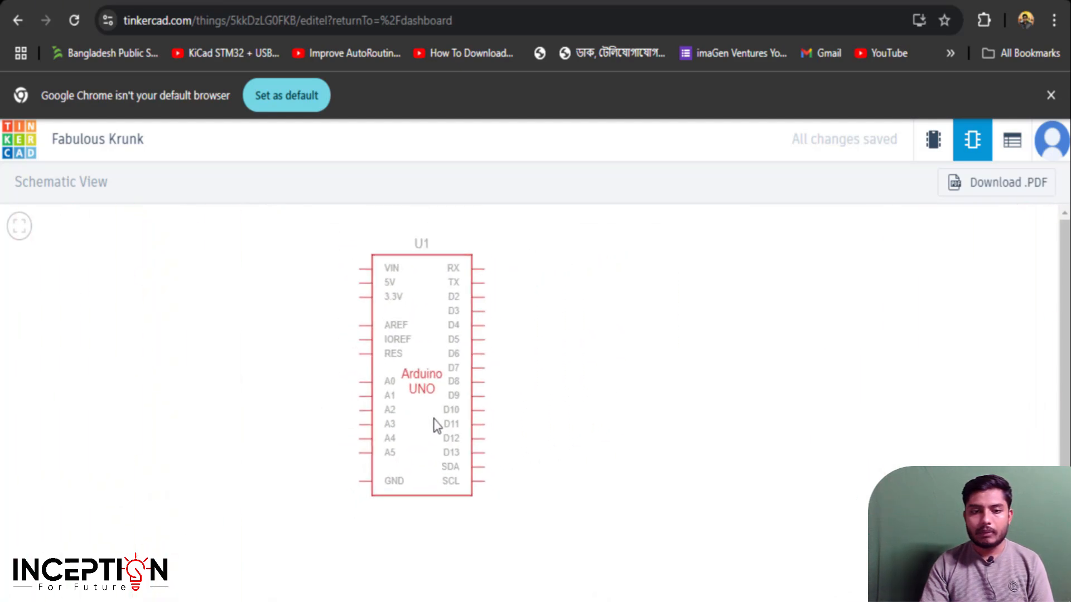
click(931, 143)
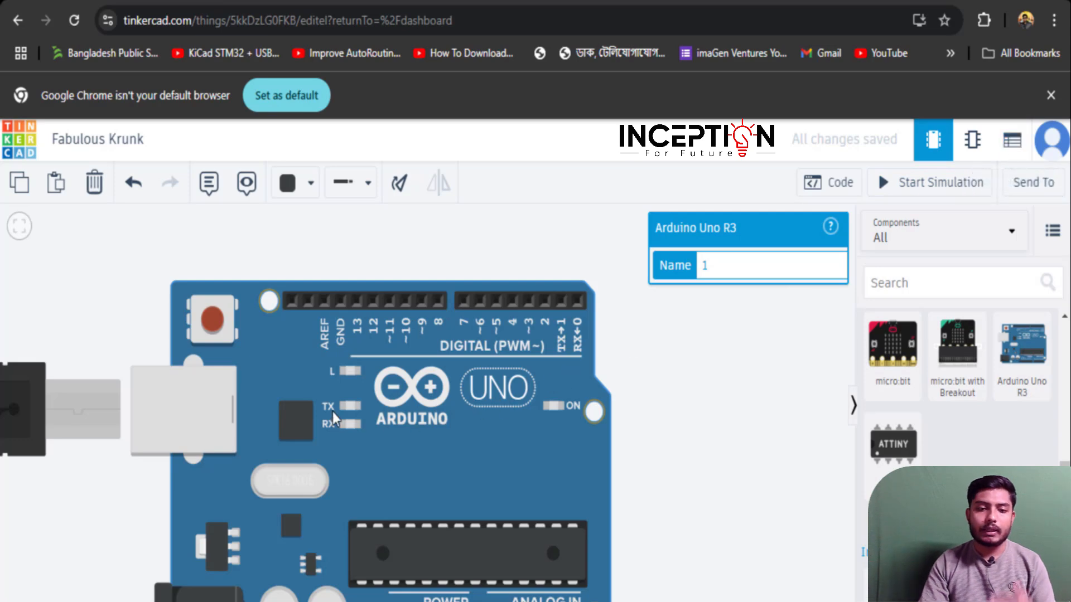
scroll(577, 397, down, 1)
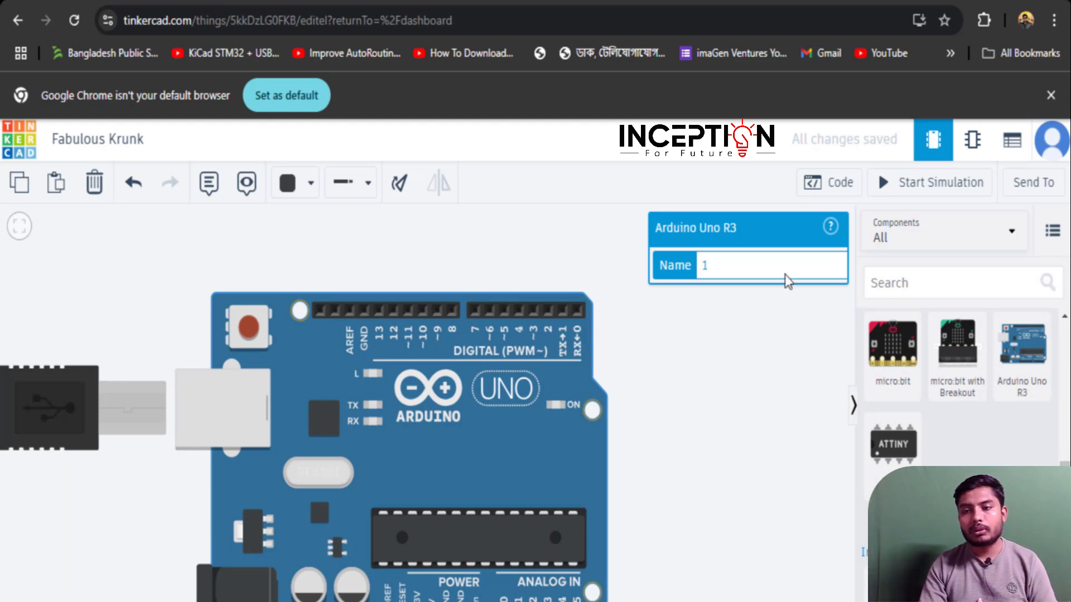
View the design's component list and its schematic, and return to the circuit view
click(1011, 144)
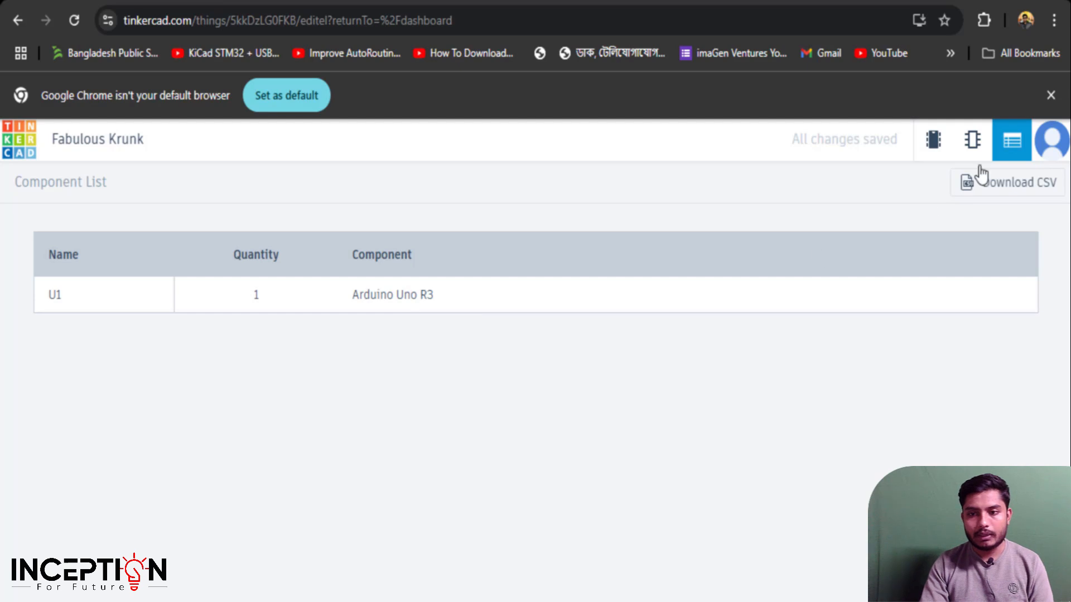
click(973, 143)
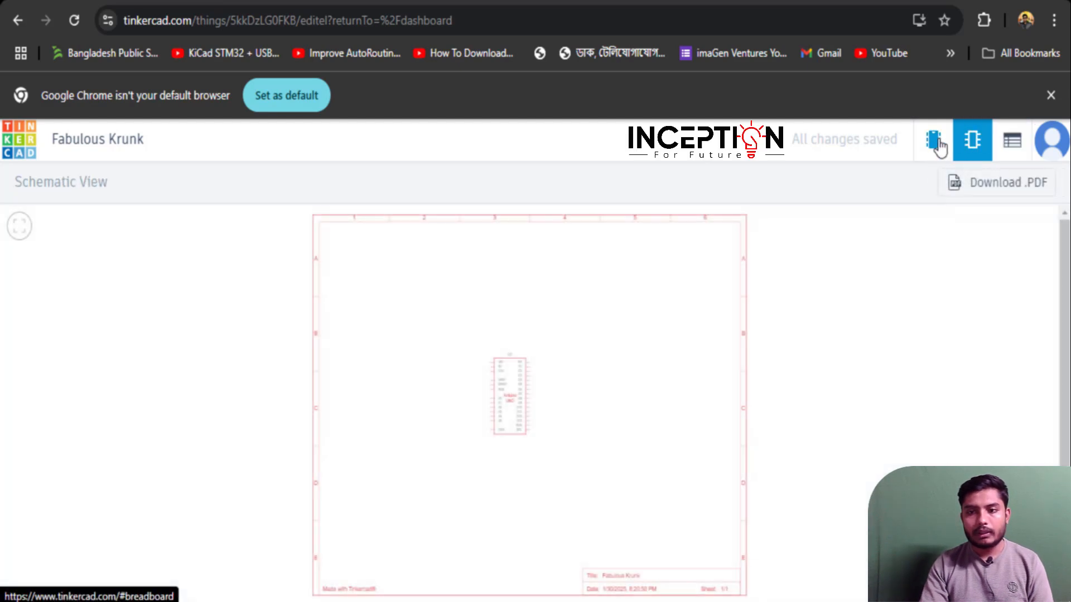
click(935, 141)
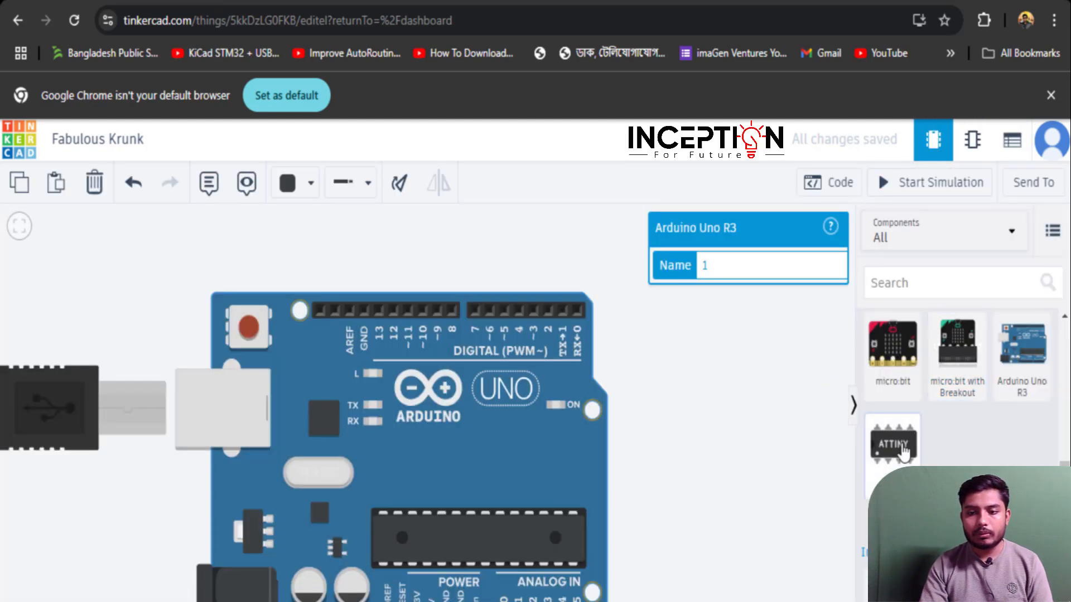
Place an ATtiny beside the Arduino and a micro:bit with Breakout over the board, and review them in the component list
drag(893, 444, 717, 401)
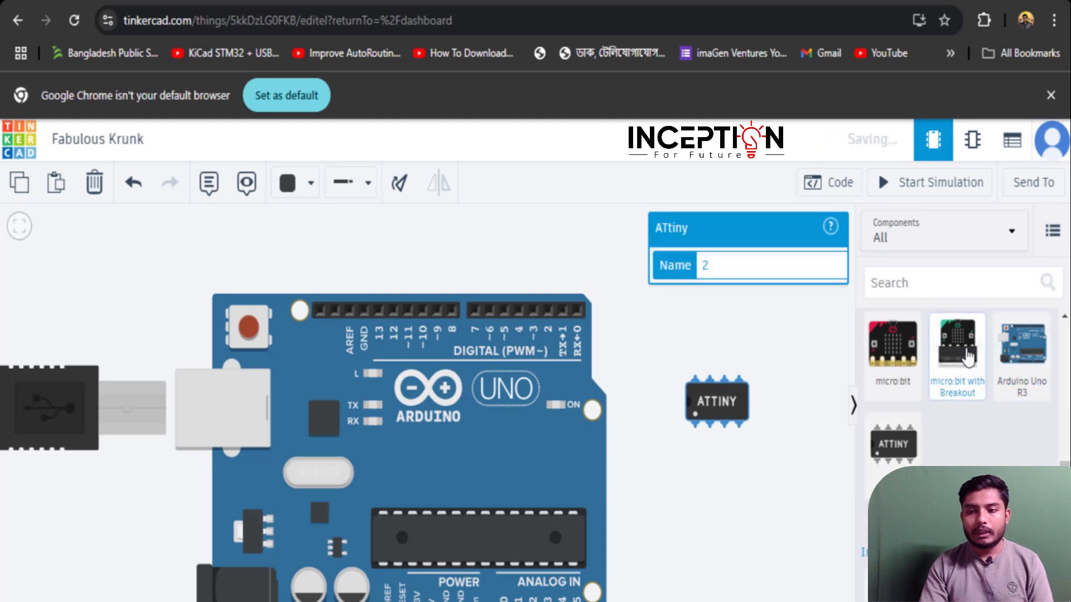
drag(965, 351, 543, 323)
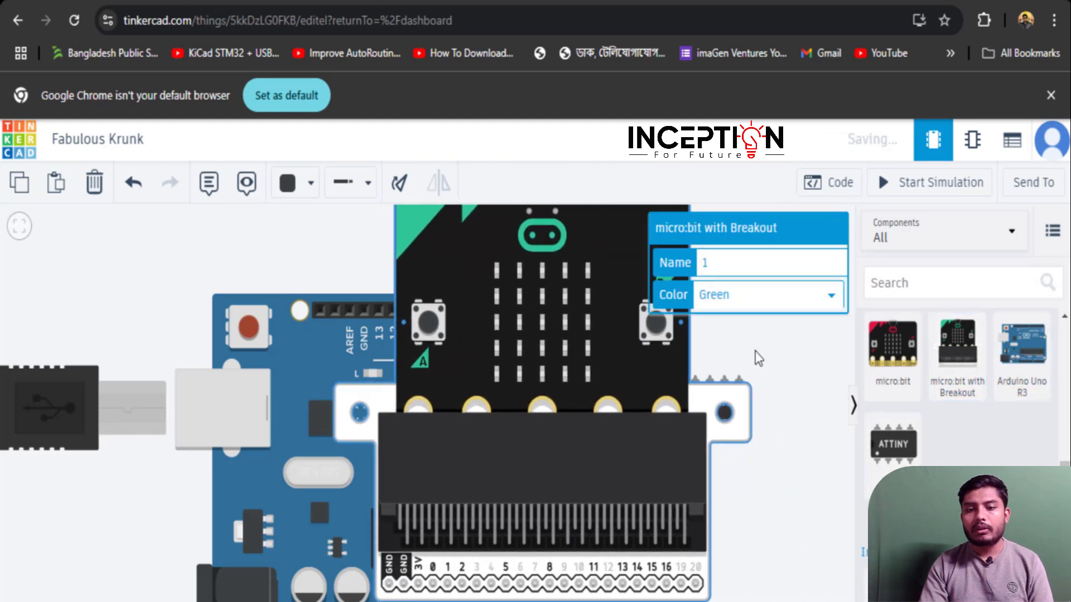
click(1012, 139)
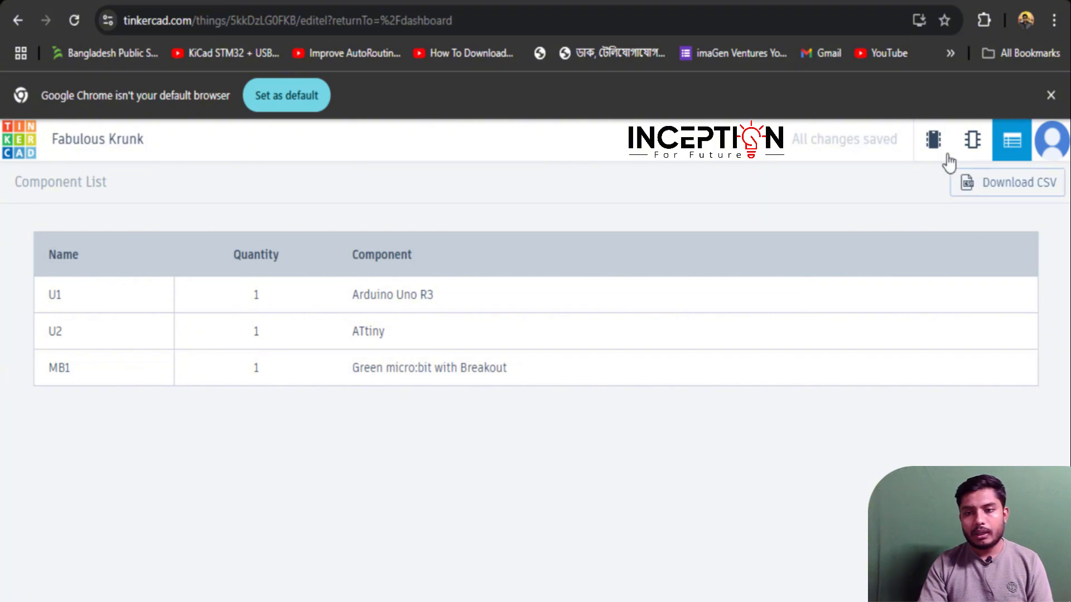
click(933, 142)
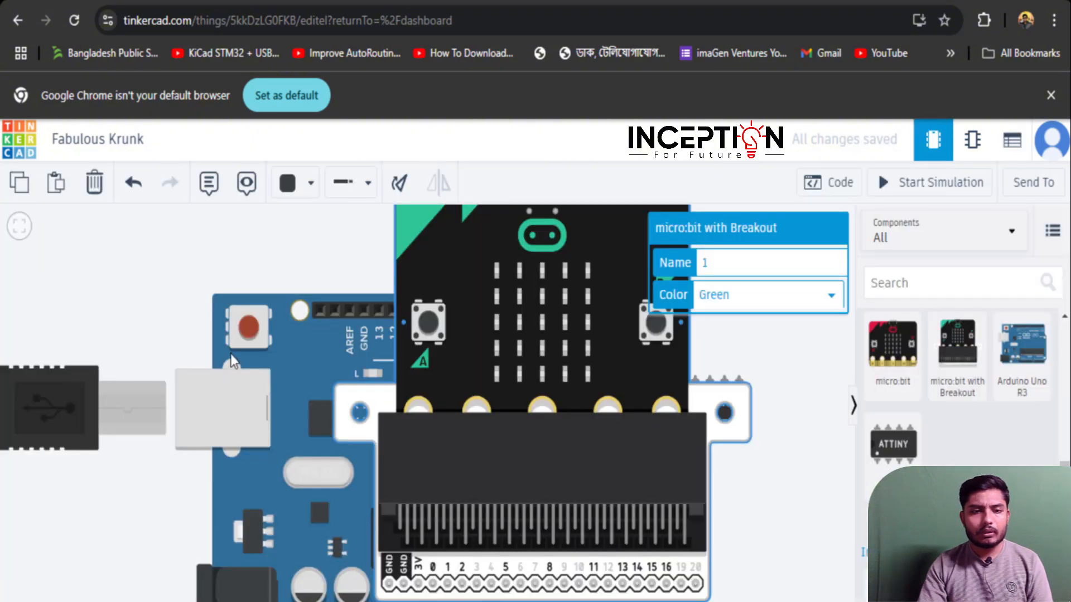
Clear the workspace by deleting the micro:bit with Breakout, the Arduino Uno R3 and the ATtiny
click(94, 183)
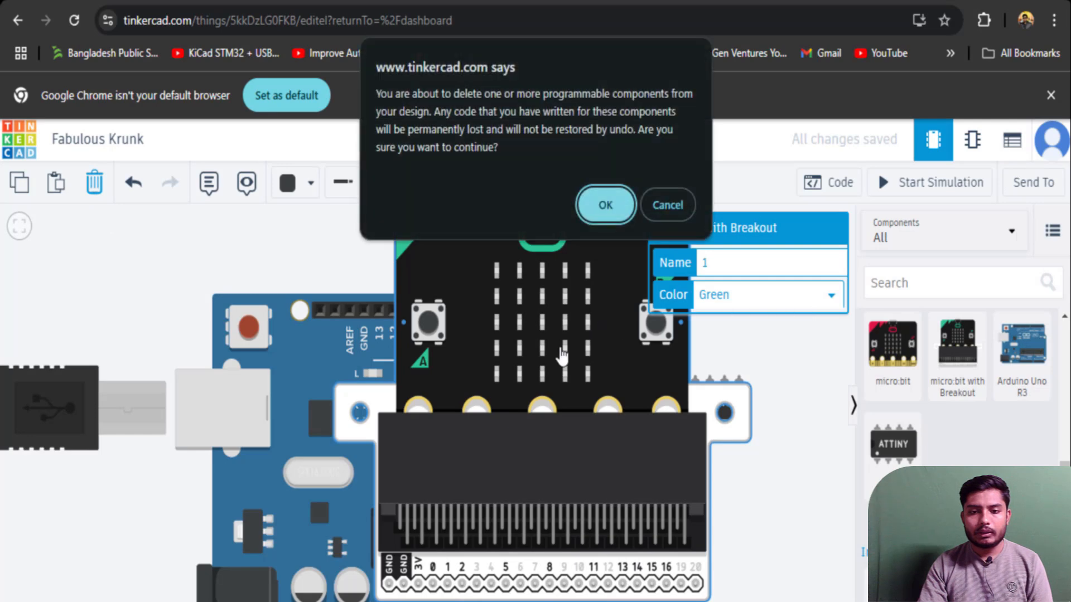
click(605, 206)
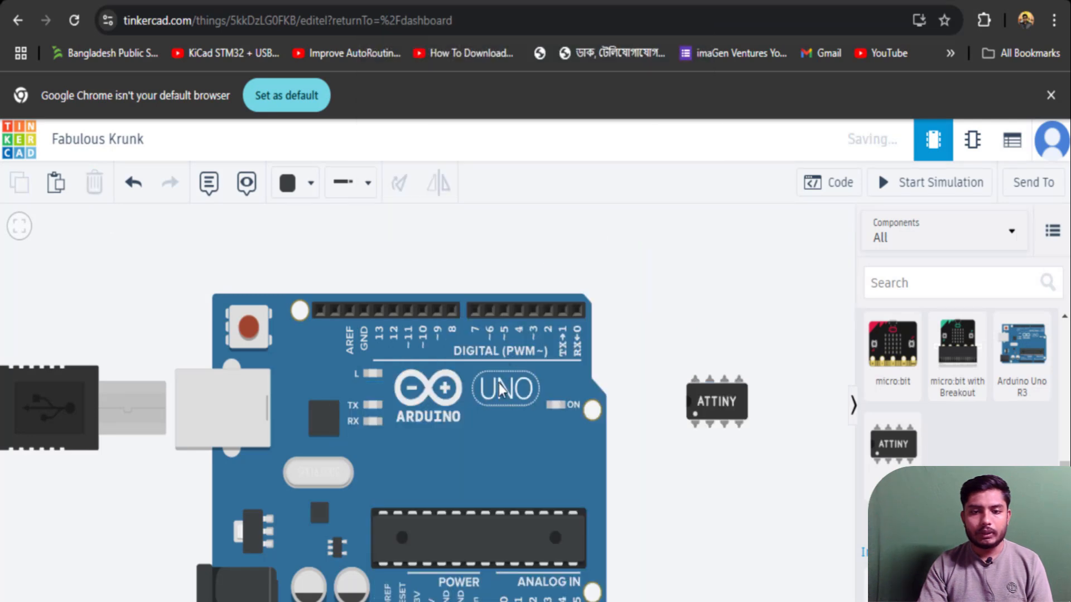
click(81, 193)
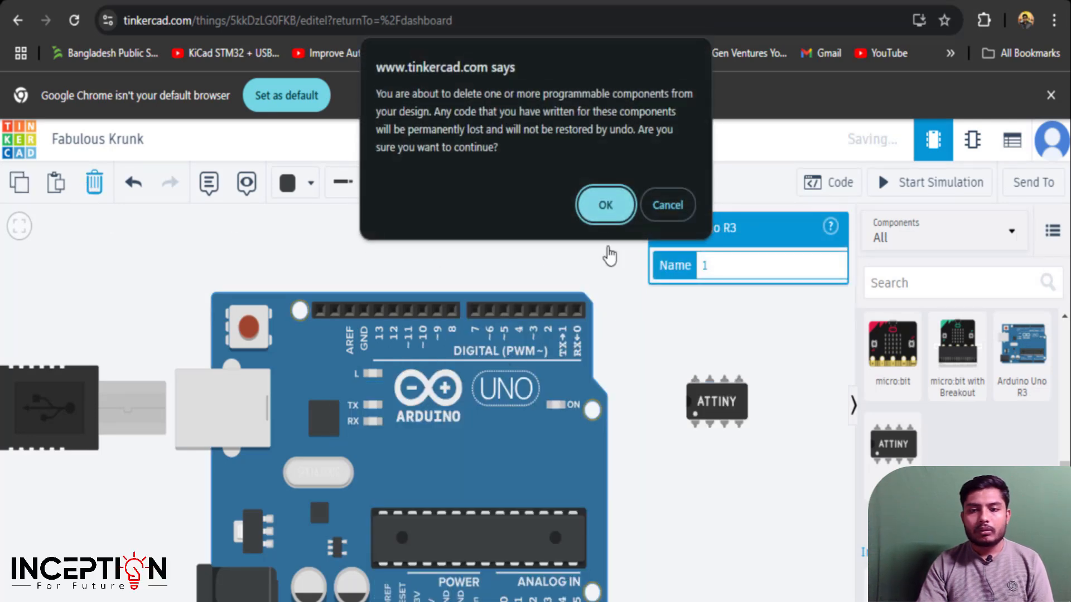
click(605, 205)
click(715, 407)
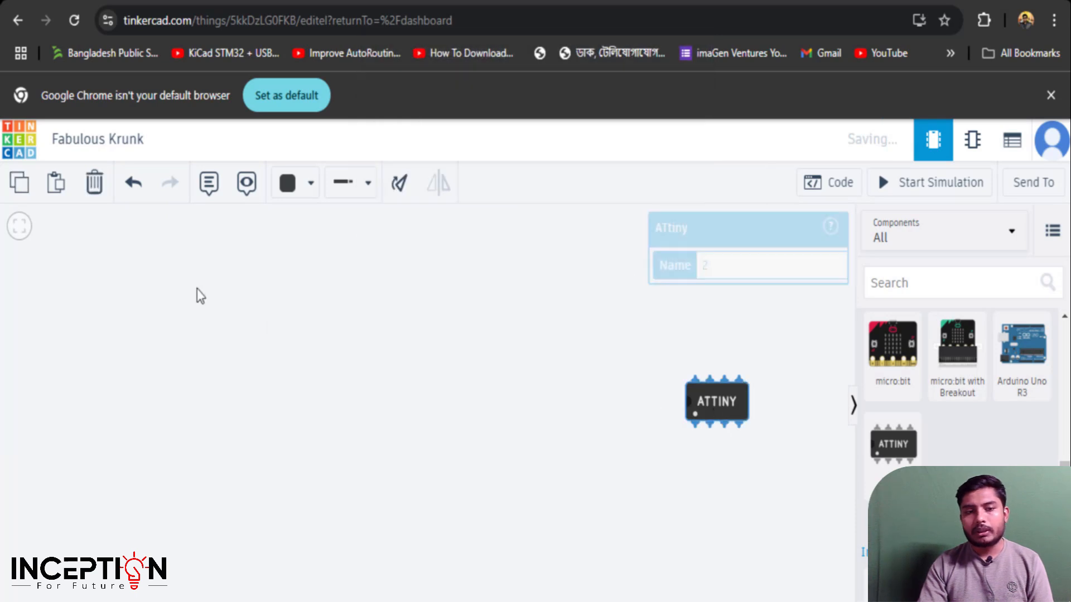
click(94, 184)
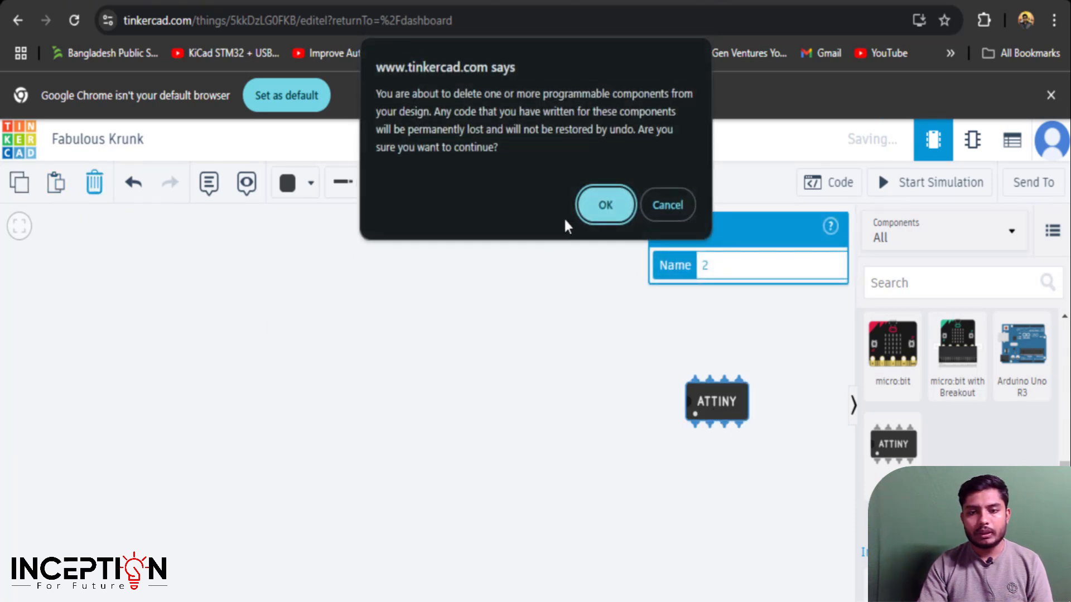
click(603, 208)
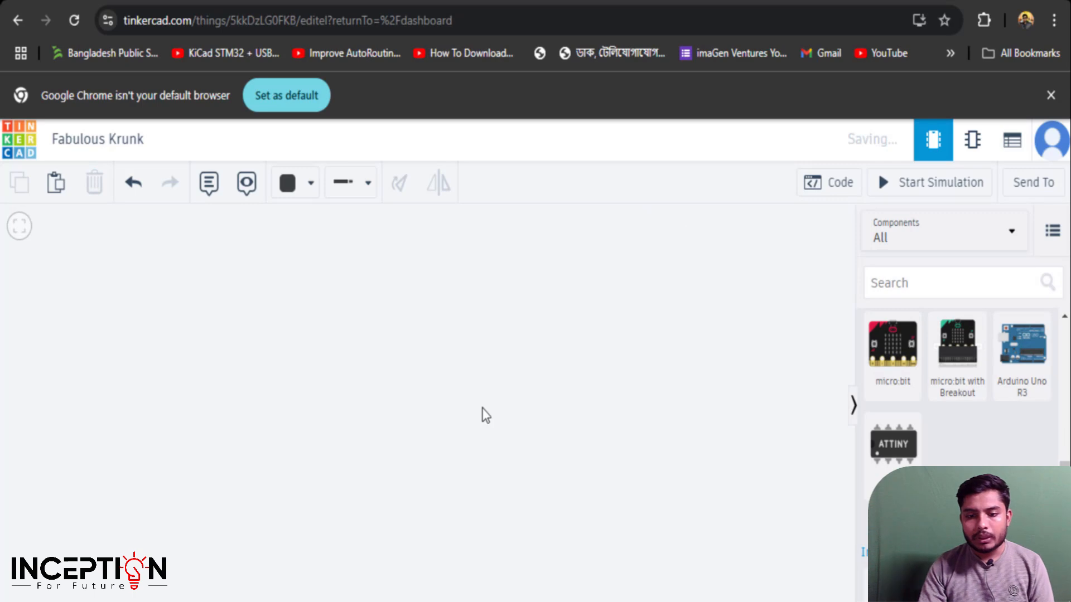